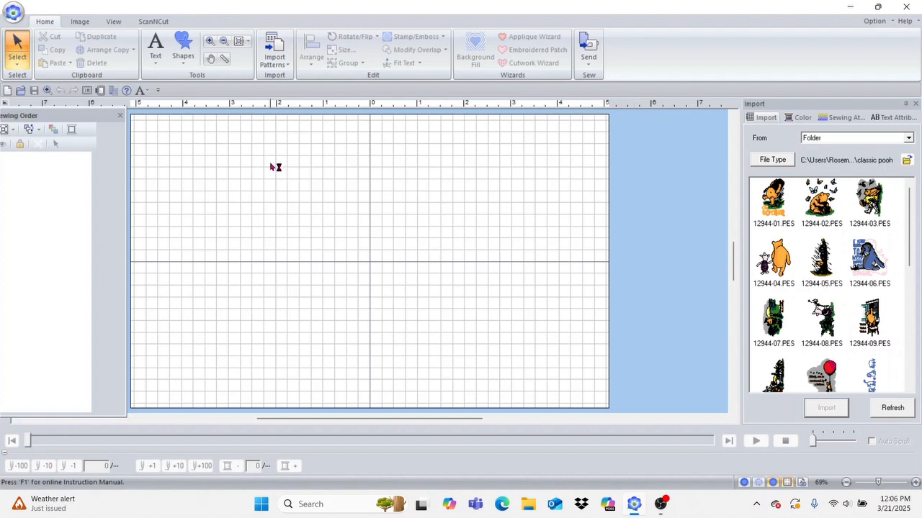
Step: Create satin text lettering on the canvas containing the first name
{"action": "left_click", "coordinate": [157, 46]}
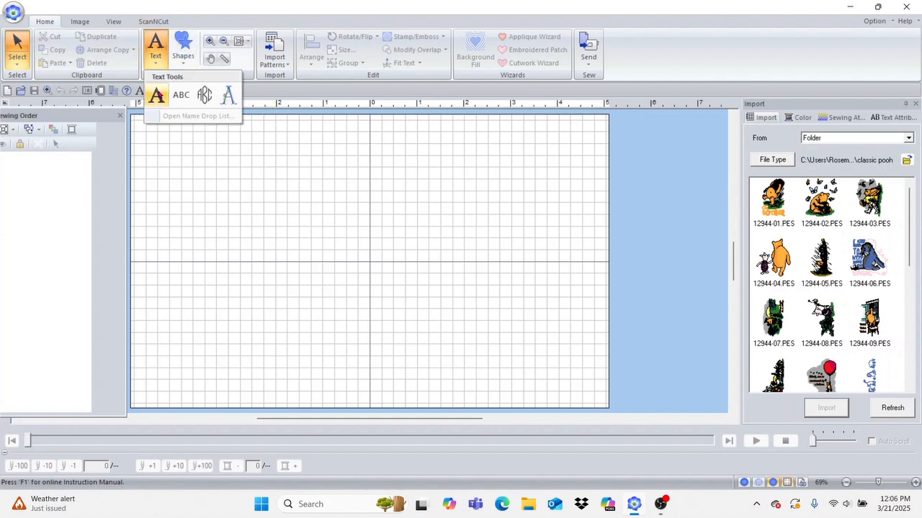
{"action": "left_click", "coordinate": [158, 95]}
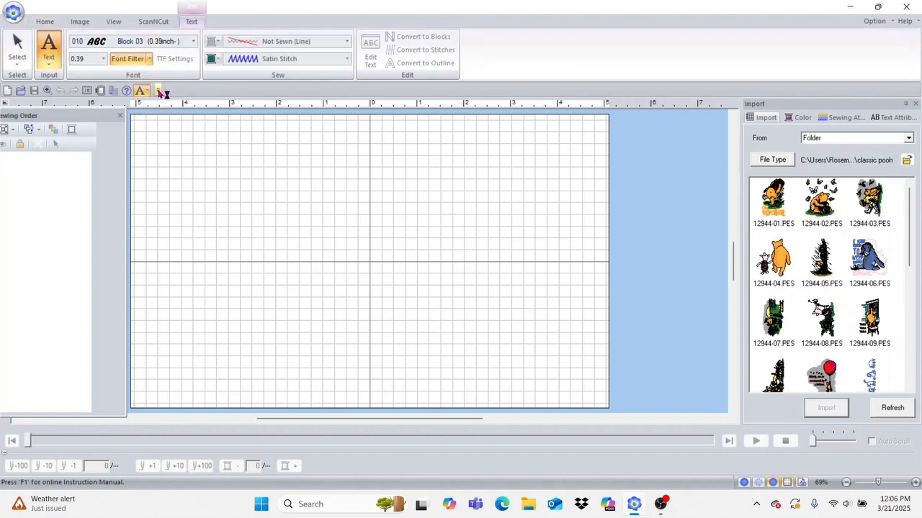
{"action": "left_click", "coordinate": [240, 190]}
{"action": "left_click", "coordinate": [318, 229]}
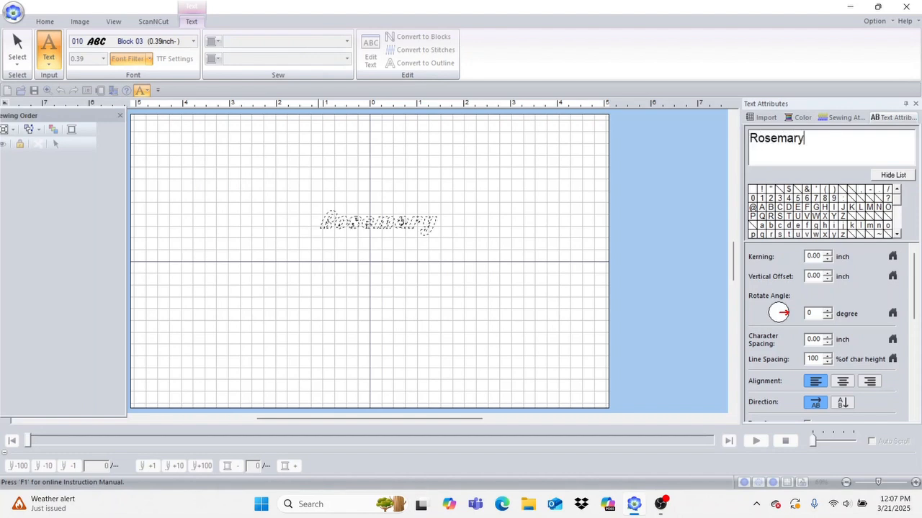
{"action": "key", "text": "Return"}
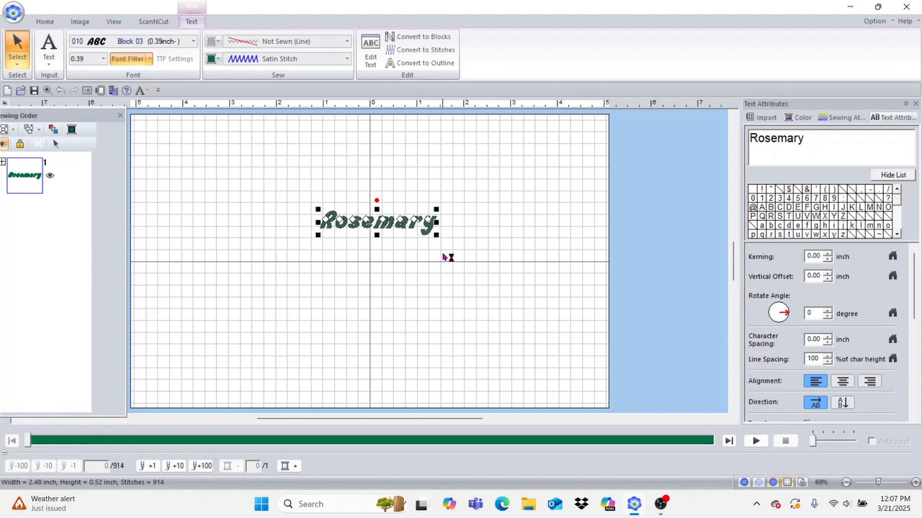
Step: Enlarge the lettering to about 5.42 inches wide and move it up-left on the page
{"action": "left_click_drag", "start_coordinate": [436, 235], "coordinate": [569, 299]}
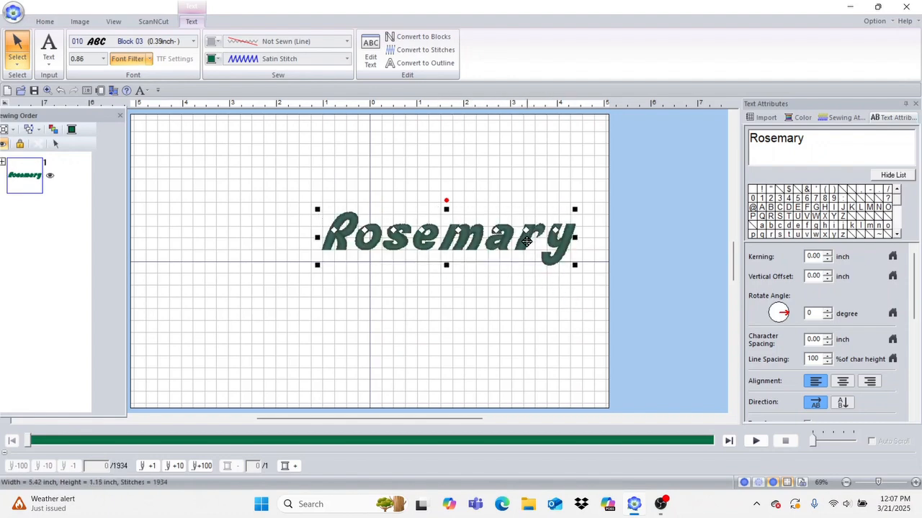
{"action": "left_click_drag", "start_coordinate": [424, 222], "coordinate": [313, 175]}
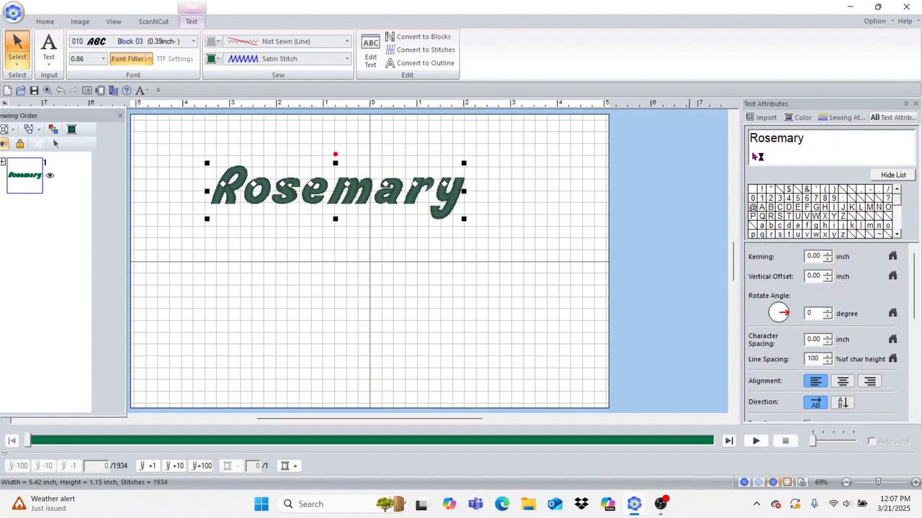
{"action": "left_click", "coordinate": [836, 144]}
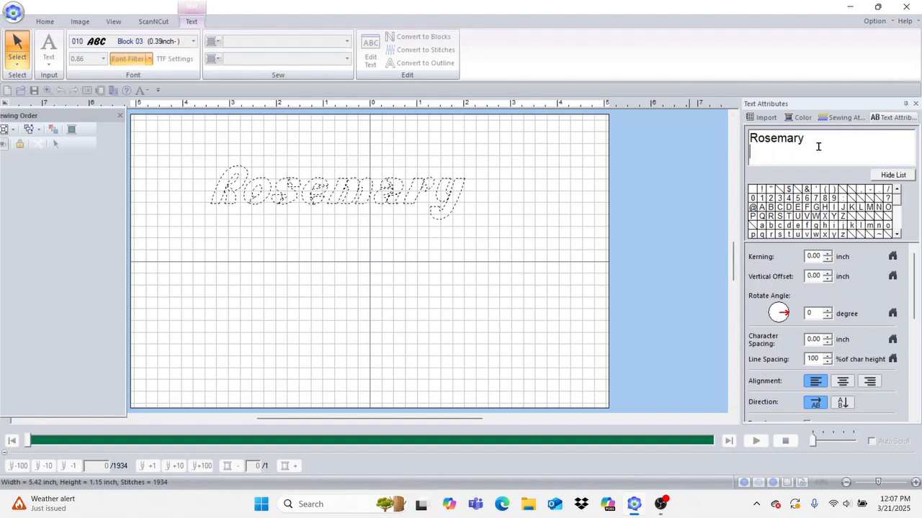
Step: Add the surname as a second line beneath the first name
{"action": "key", "text": "Return"}
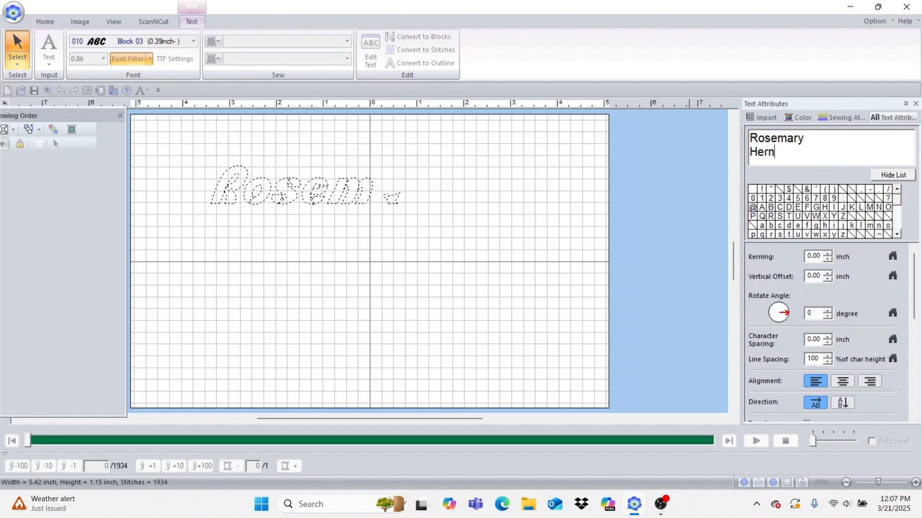
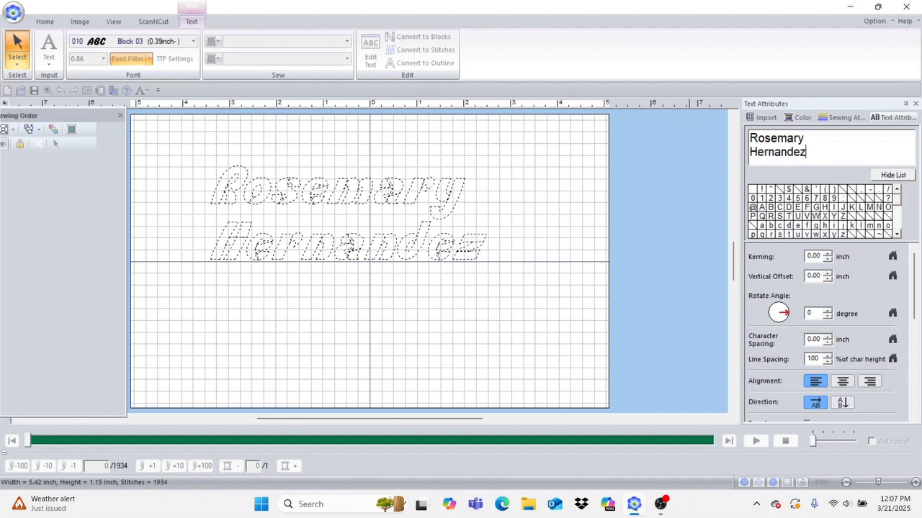
{"action": "key", "text": "Return"}
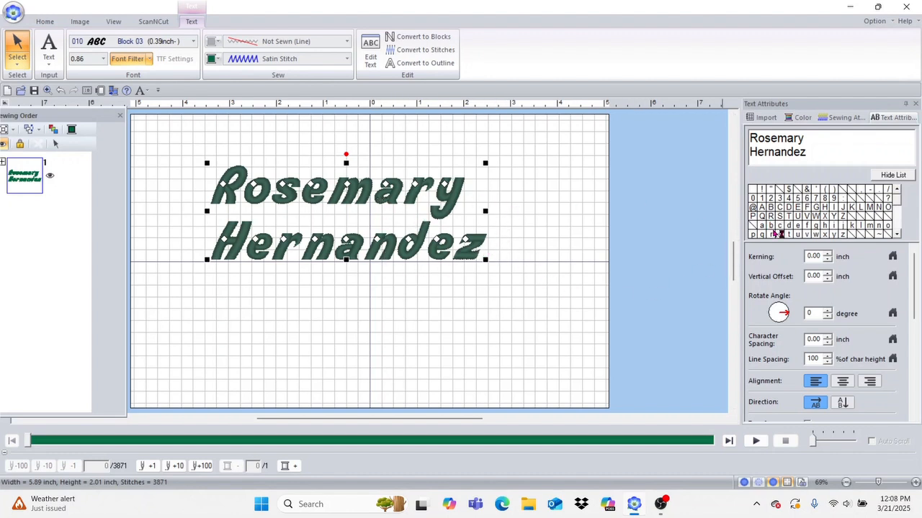
Step: Right-align the two lines and recentre the text block on the page
{"action": "left_click", "coordinate": [844, 382]}
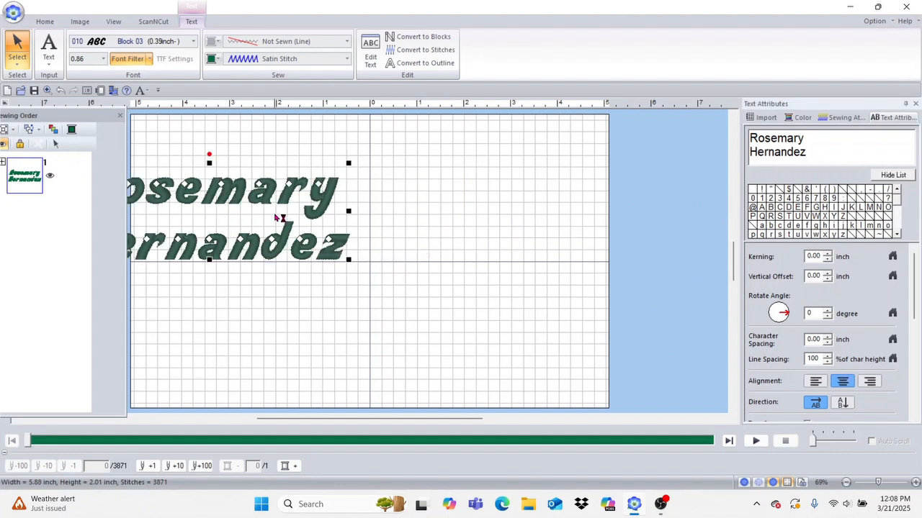
{"action": "left_click_drag", "start_coordinate": [262, 195], "coordinate": [440, 216]}
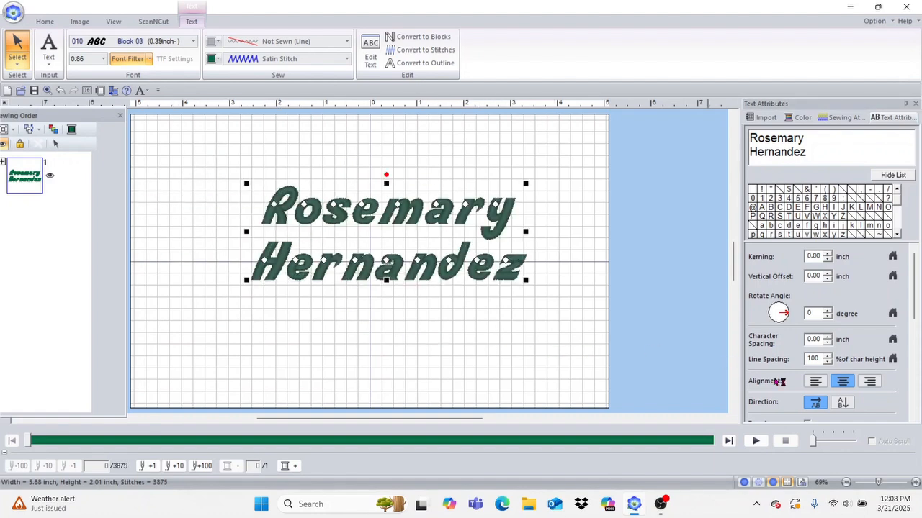
{"action": "left_click", "coordinate": [870, 380]}
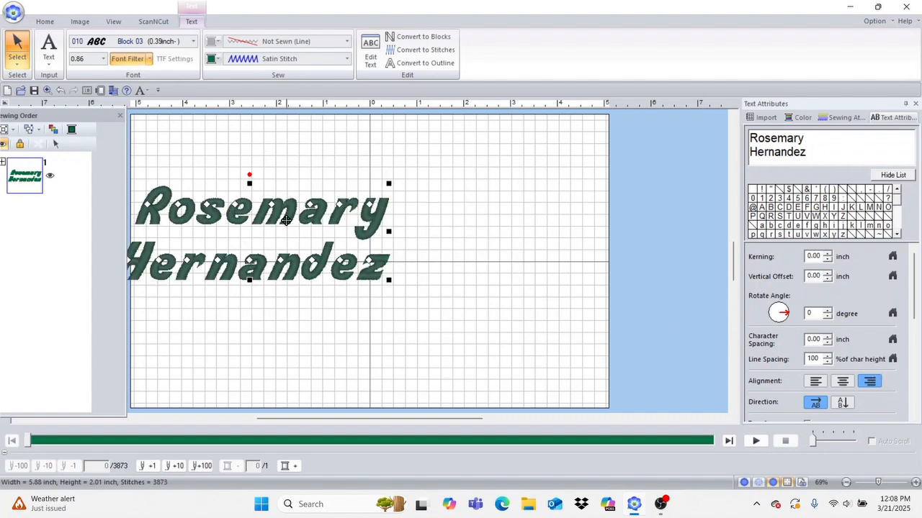
{"action": "left_click_drag", "start_coordinate": [286, 220], "coordinate": [388, 225]}
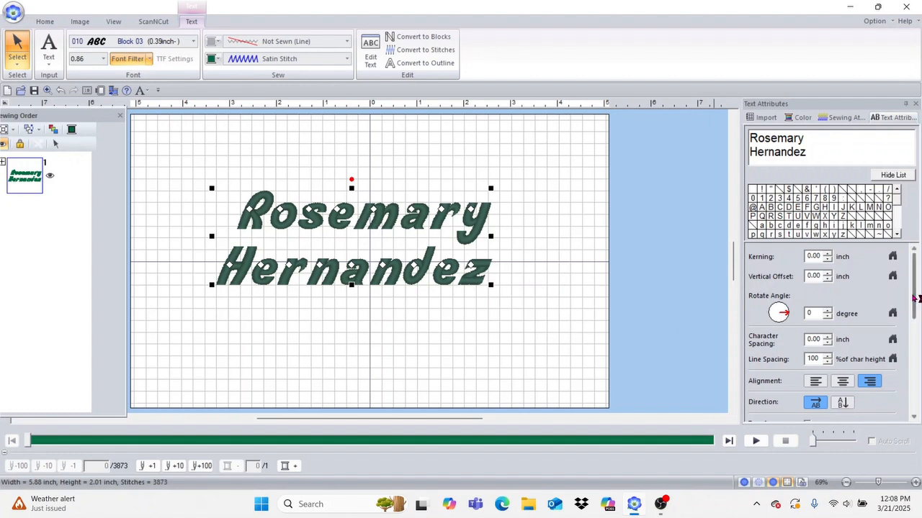
{"action": "scroll", "coordinate": [917, 297], "scroll_direction": "down", "scroll_amount": 3}
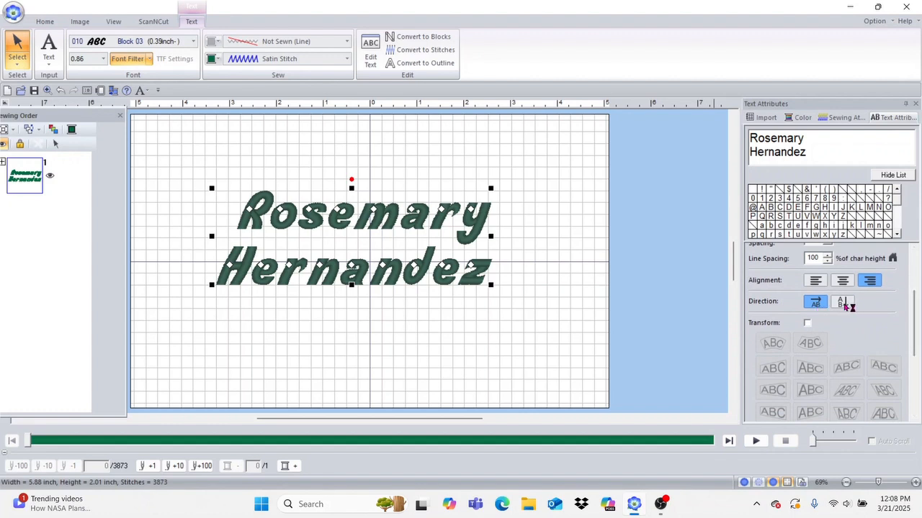
Step: Try vertical text direction, then restore horizontal layout and bring the lettering back onto the page
{"action": "left_click", "coordinate": [844, 303]}
{"action": "left_click_drag", "start_coordinate": [484, 184], "coordinate": [422, 329]}
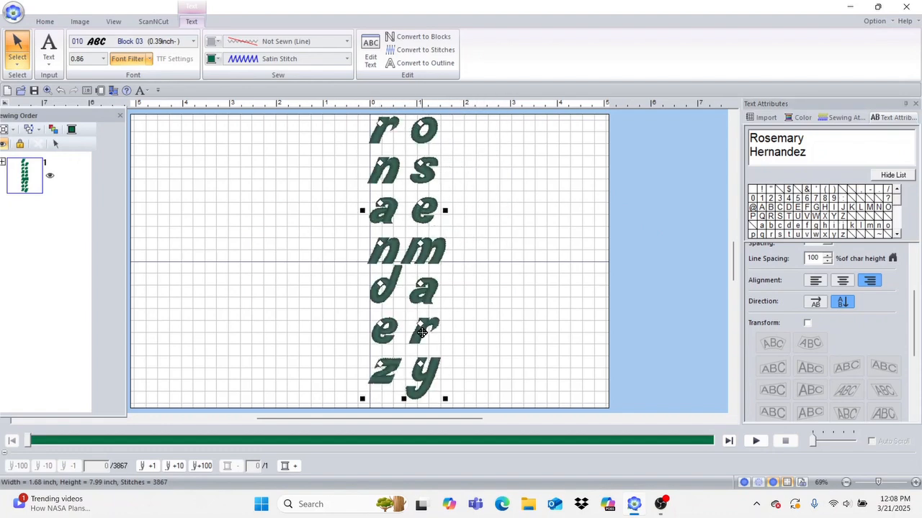
{"action": "left_click_drag", "start_coordinate": [428, 247], "coordinate": [429, 304]}
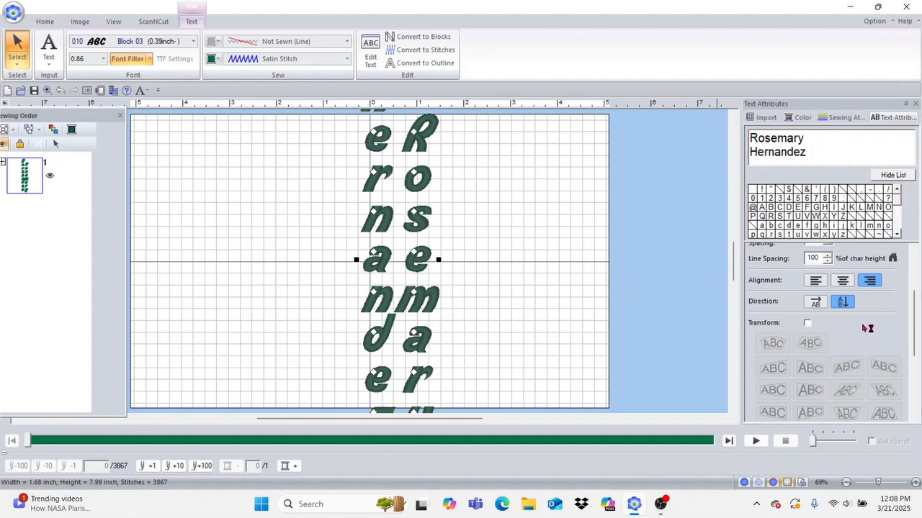
{"action": "left_click", "coordinate": [816, 303]}
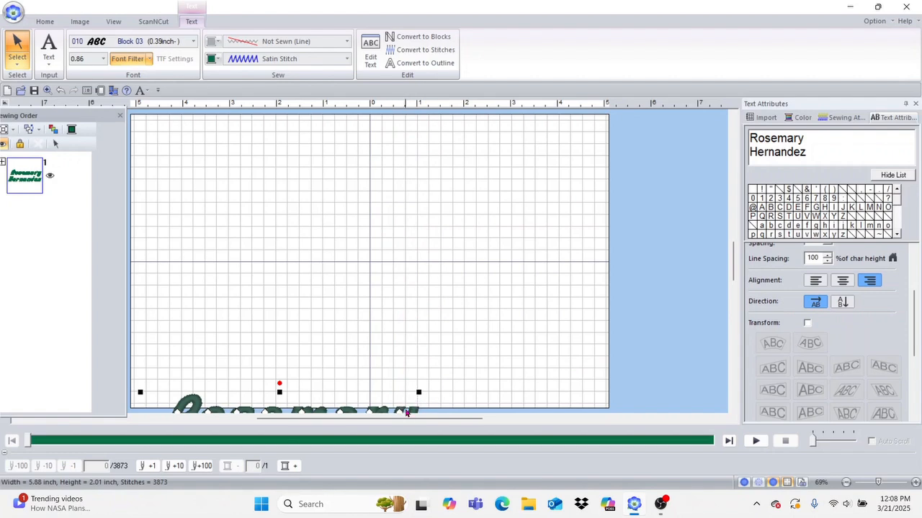
{"action": "left_click_drag", "start_coordinate": [402, 409], "coordinate": [522, 229]}
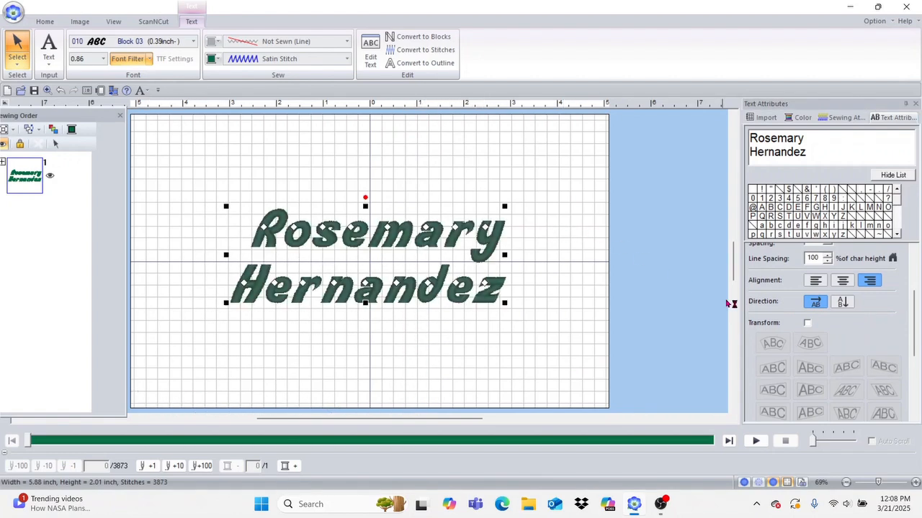
Step: Centre-align and centre the lettering, deleting the surname so only the first name remains
{"action": "left_click", "coordinate": [842, 281]}
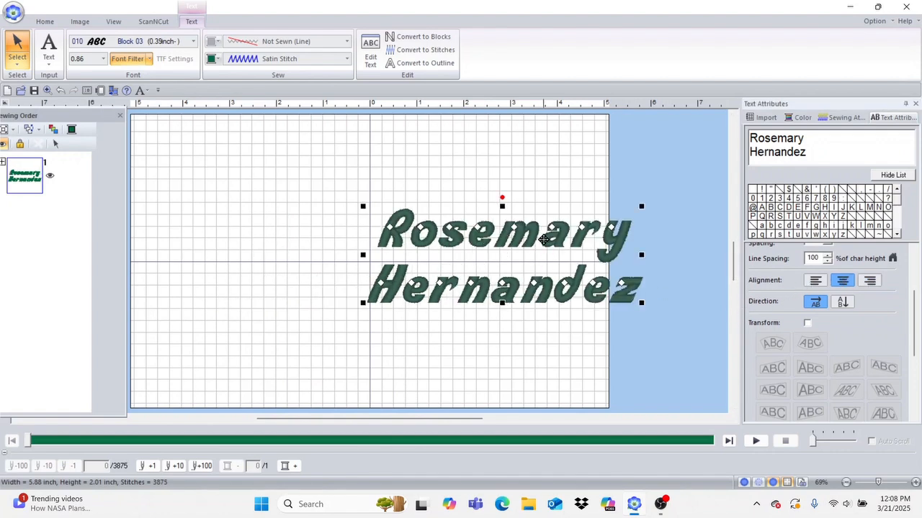
{"action": "left_click_drag", "start_coordinate": [548, 239], "coordinate": [424, 238]}
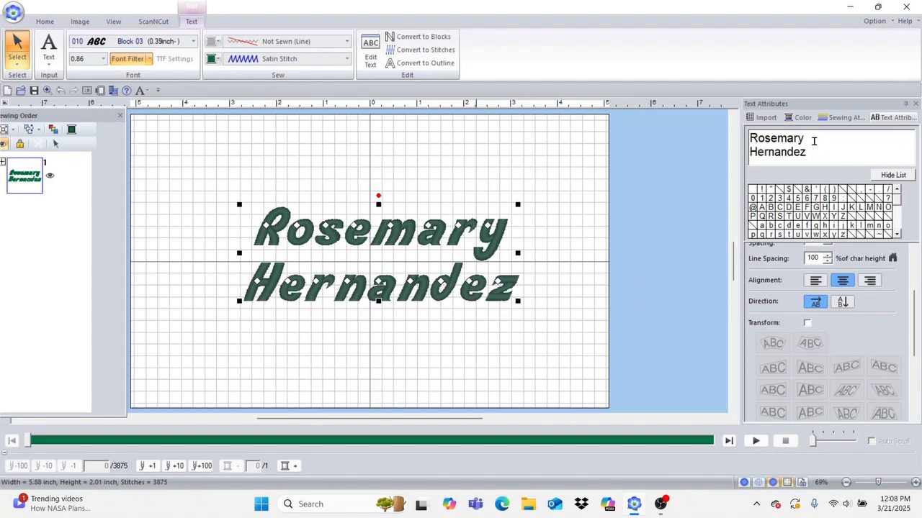
{"action": "left_click", "coordinate": [831, 150]}
{"action": "key", "text": "BackSpace"}
{"action": "key", "text": "BackSpace"}
{"action": "key", "text": "BackSpace"}
{"action": "key", "text": "BackSpace"}
{"action": "key", "text": "BackSpace"}
{"action": "key", "text": "BackSpace"}
{"action": "key", "text": "BackSpace"}
{"action": "key", "text": "BackSpace"}
{"action": "key", "text": "BackSpace"}
{"action": "key", "text": "BackSpace"}
{"action": "key", "text": "BackSpace"}
{"action": "key", "text": "BackSpace"}
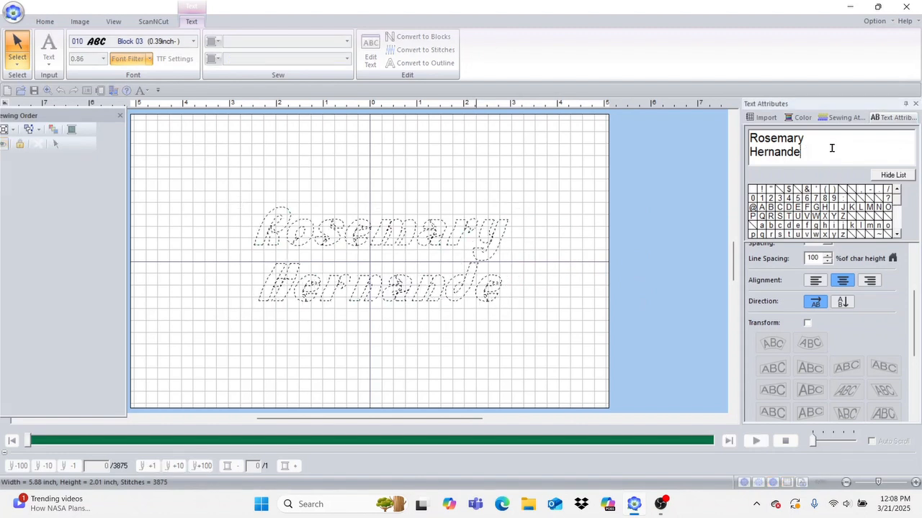
{"action": "type", "text": "ry"}
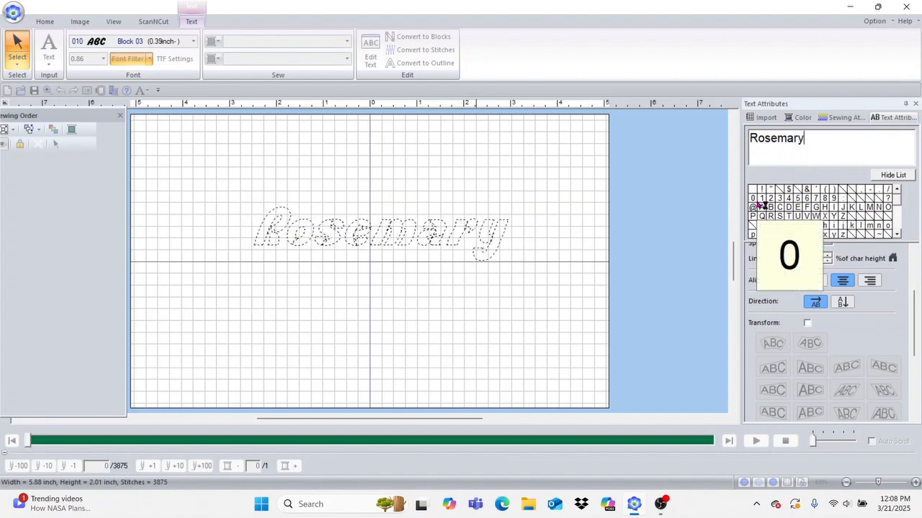
{"action": "key", "text": "Return"}
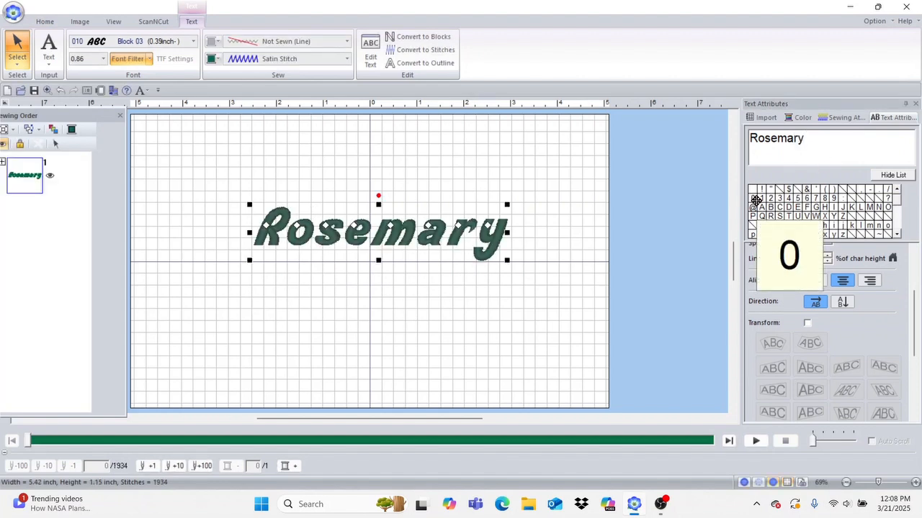
Step: Curve the lettering into an arc, widen the arc, and slide the letters along it
{"action": "left_click", "coordinate": [808, 324]}
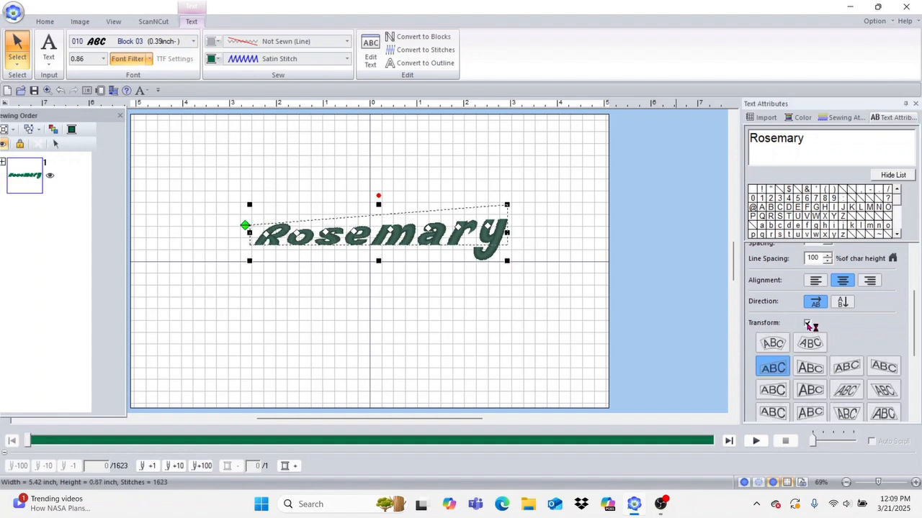
{"action": "left_click", "coordinate": [773, 343]}
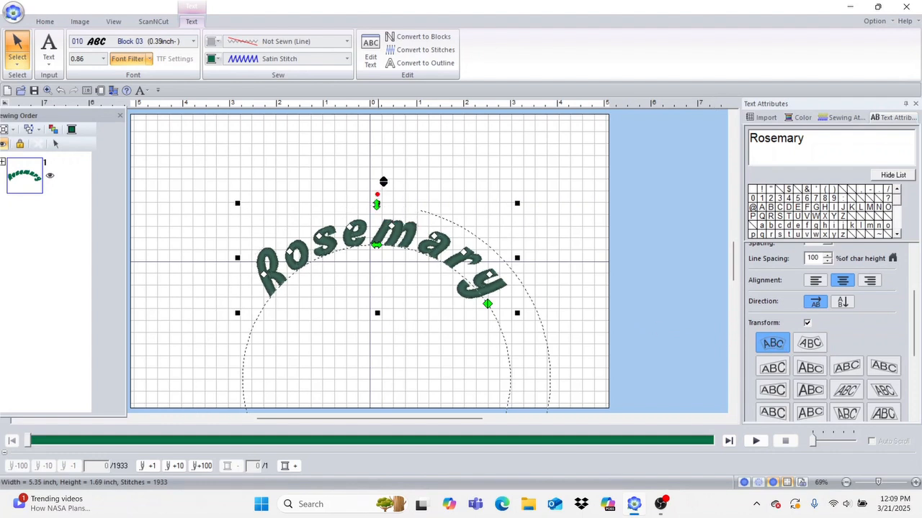
{"action": "left_click_drag", "start_coordinate": [377, 201], "coordinate": [483, 187]}
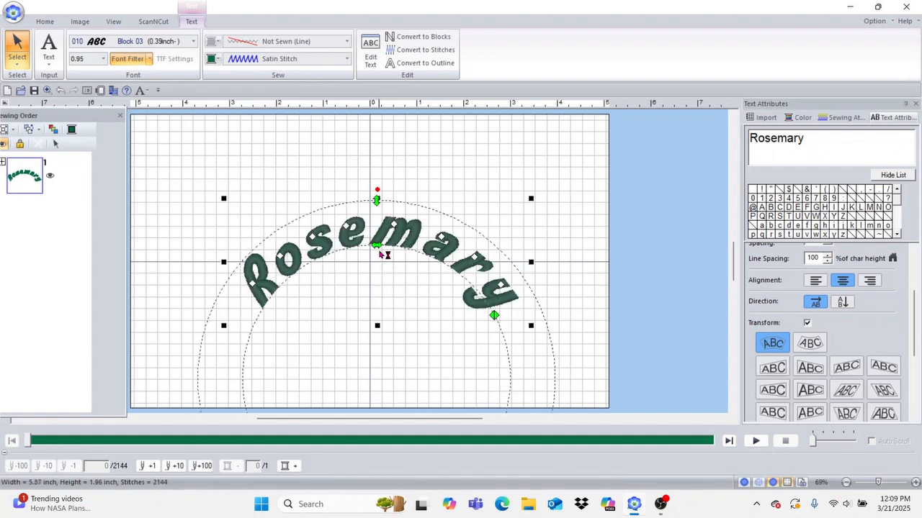
{"action": "left_click_drag", "start_coordinate": [377, 245], "coordinate": [249, 355]}
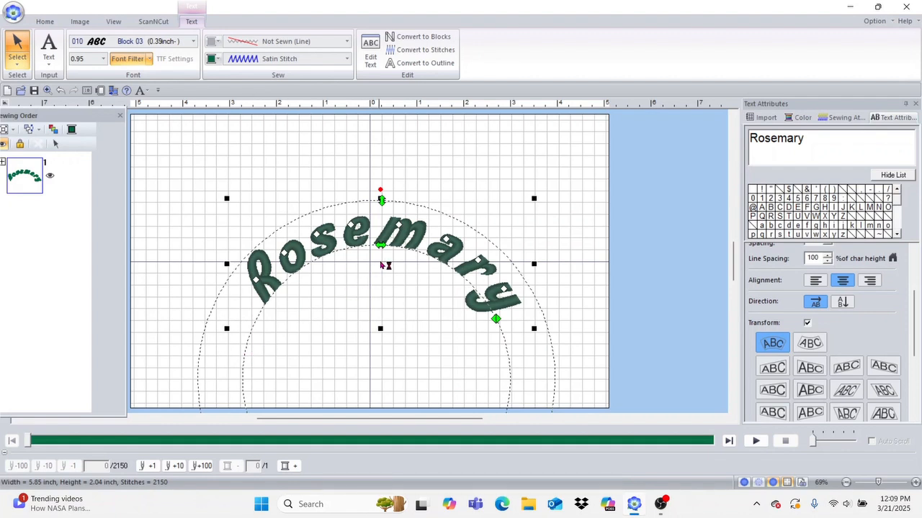
{"action": "left_click_drag", "start_coordinate": [373, 246], "coordinate": [322, 273]}
Step: Reshape, move, shrink, rotate and re-enlarge the arched lettering and its arc
{"action": "left_click", "coordinate": [322, 274]}
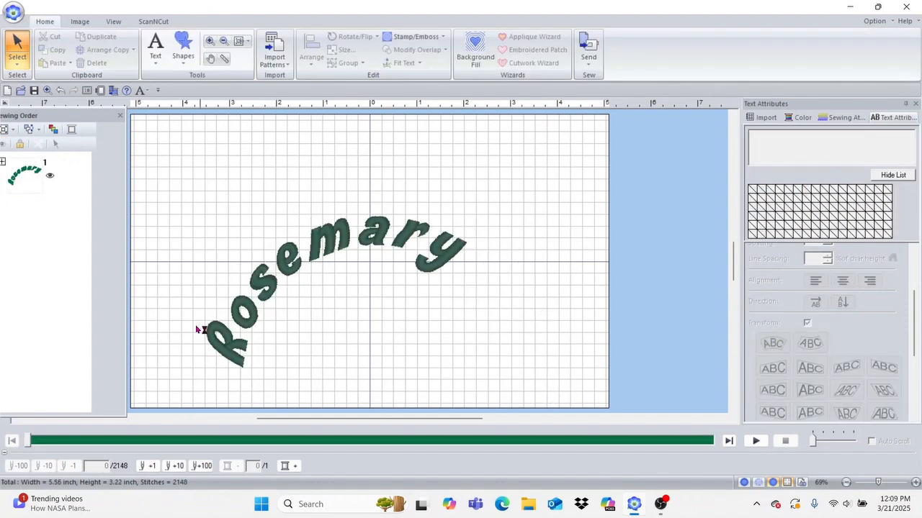
{"action": "left_click", "coordinate": [367, 243]}
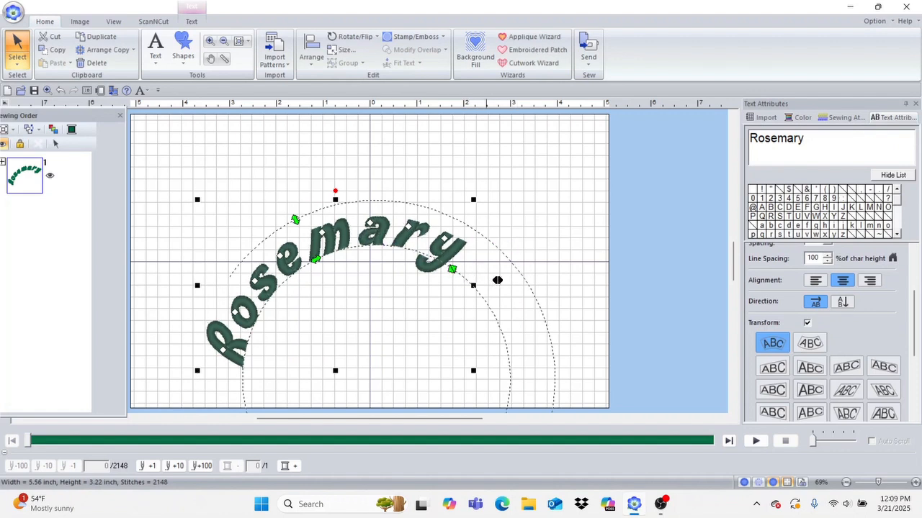
{"action": "left_click_drag", "start_coordinate": [451, 271], "coordinate": [475, 292]}
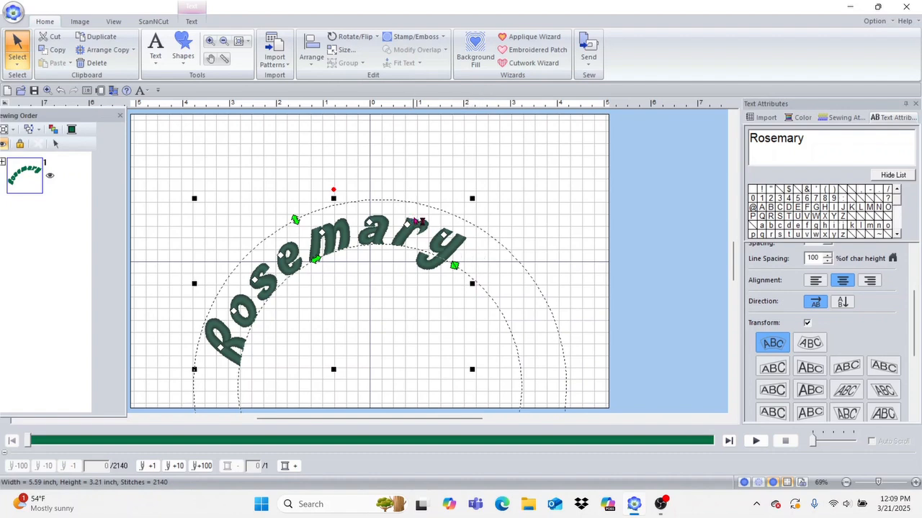
{"action": "left_click_drag", "start_coordinate": [435, 243], "coordinate": [455, 185]}
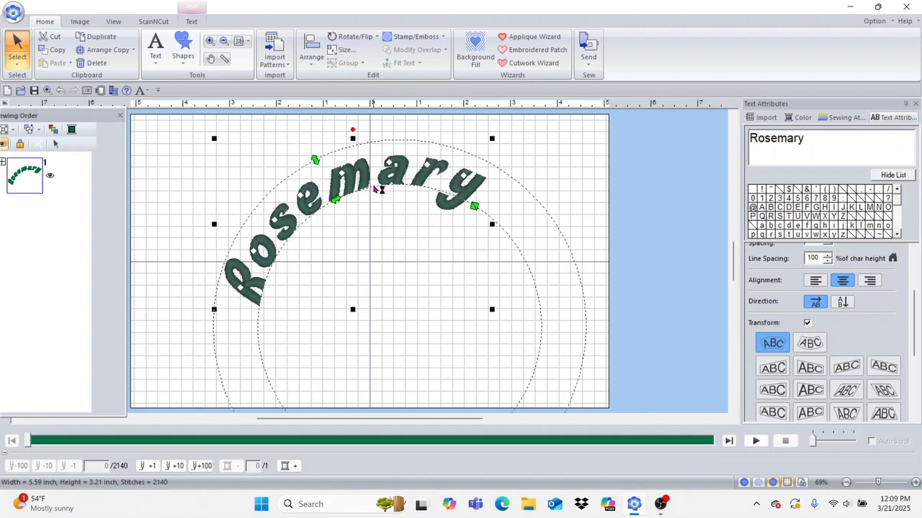
{"action": "left_click_drag", "start_coordinate": [317, 160], "coordinate": [383, 234]}
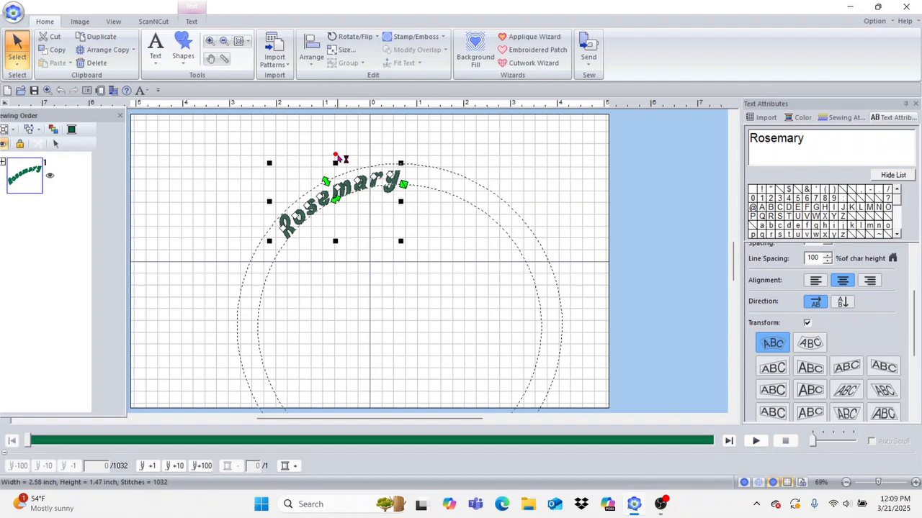
{"action": "left_click_drag", "start_coordinate": [335, 155], "coordinate": [432, 228]}
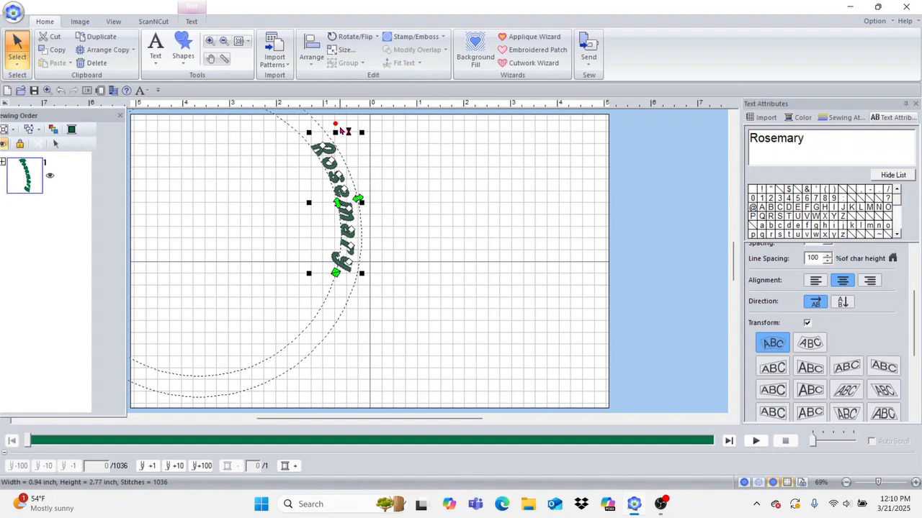
{"action": "left_click_drag", "start_coordinate": [335, 126], "coordinate": [284, 201]}
{"action": "left_click_drag", "start_coordinate": [284, 203], "coordinate": [285, 203]}
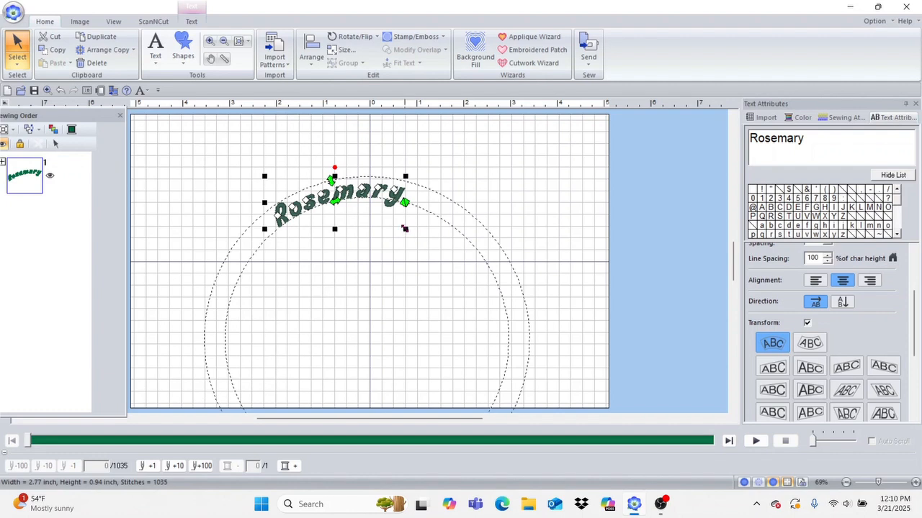
{"action": "left_click_drag", "start_coordinate": [333, 177], "coordinate": [335, 144]}
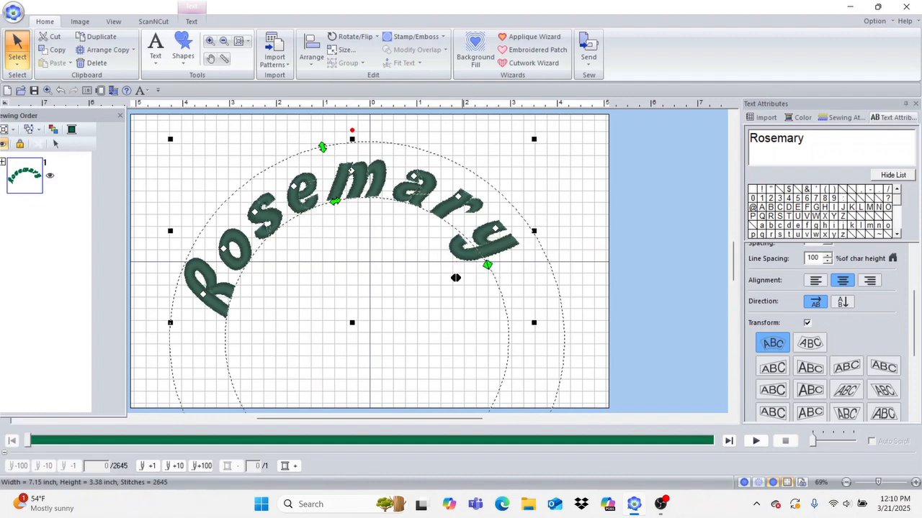
{"action": "left_click_drag", "start_coordinate": [452, 280], "coordinate": [398, 329]}
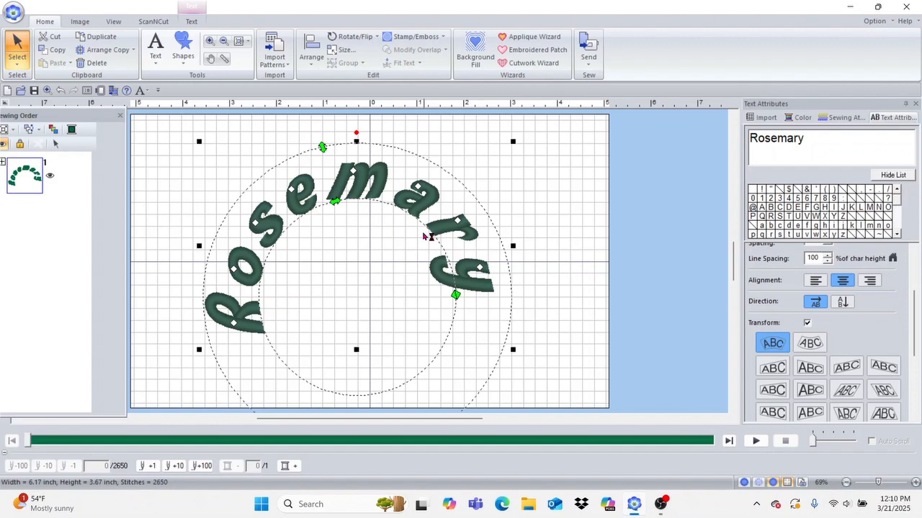
Step: Switch to the flat transform style, level its top, and move the text to the page centre
{"action": "left_click", "coordinate": [808, 375]}
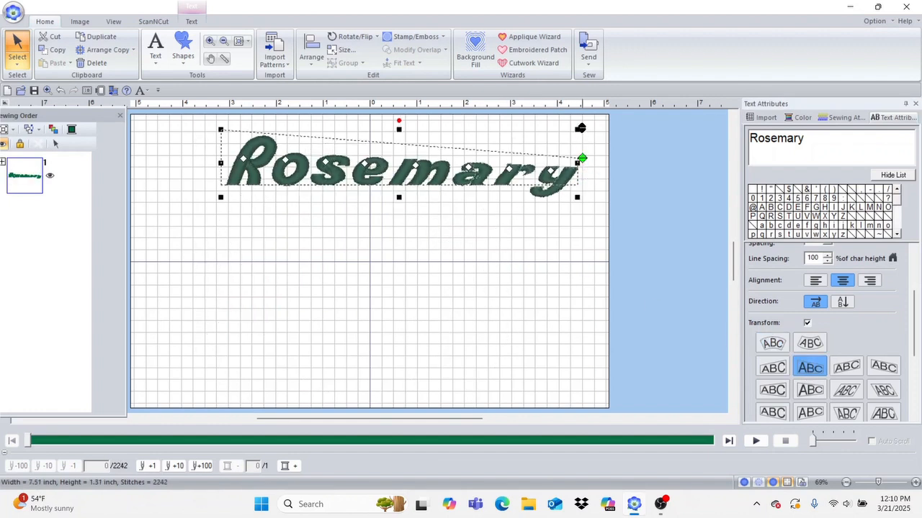
{"action": "left_click_drag", "start_coordinate": [580, 131], "coordinate": [580, 206]}
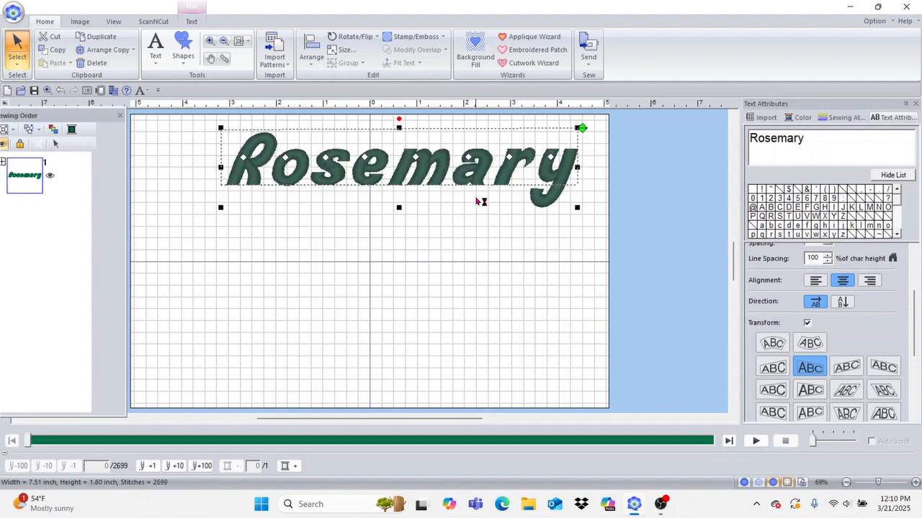
{"action": "left_click_drag", "start_coordinate": [479, 173], "coordinate": [435, 276]}
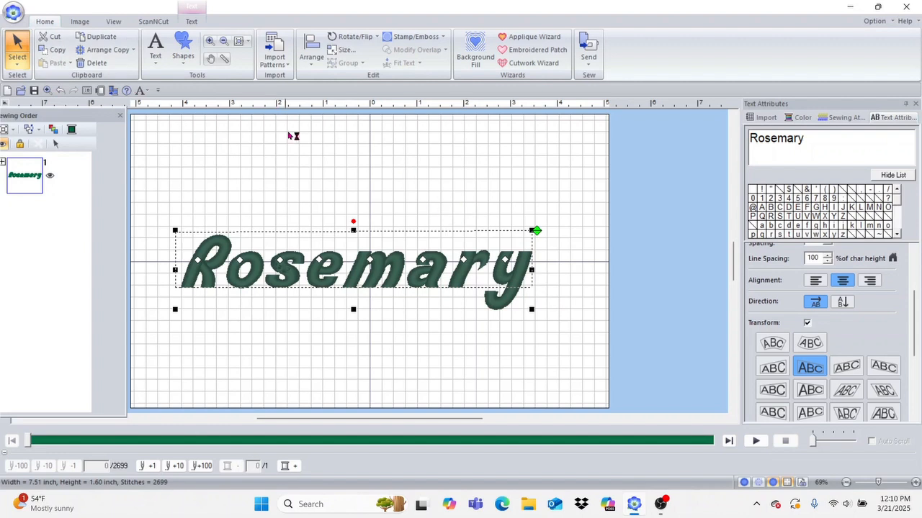
Step: Change the lettering's font to Wingdings, making a 10.65 by 1.43 inch row of symbols
{"action": "left_click", "coordinate": [192, 22]}
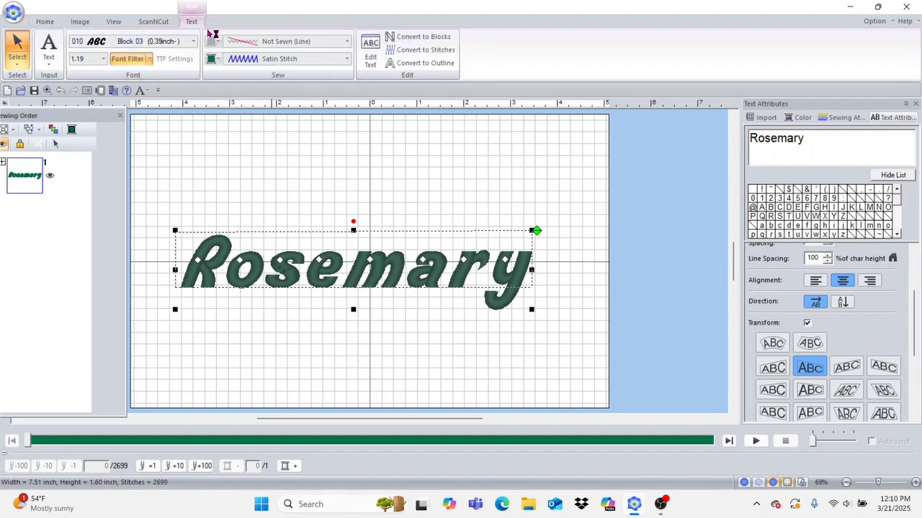
{"action": "left_click", "coordinate": [194, 42]}
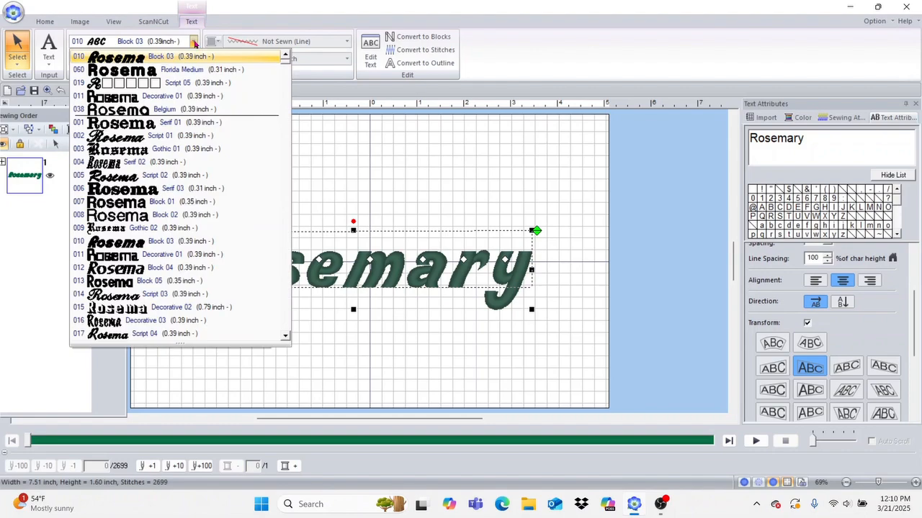
{"action": "left_click_drag", "start_coordinate": [287, 64], "coordinate": [288, 332]}
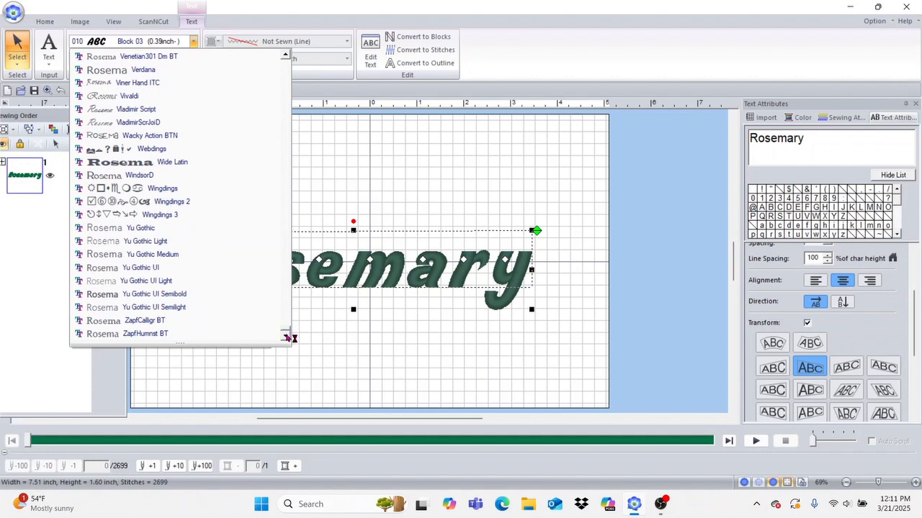
{"action": "left_click", "coordinate": [119, 188]}
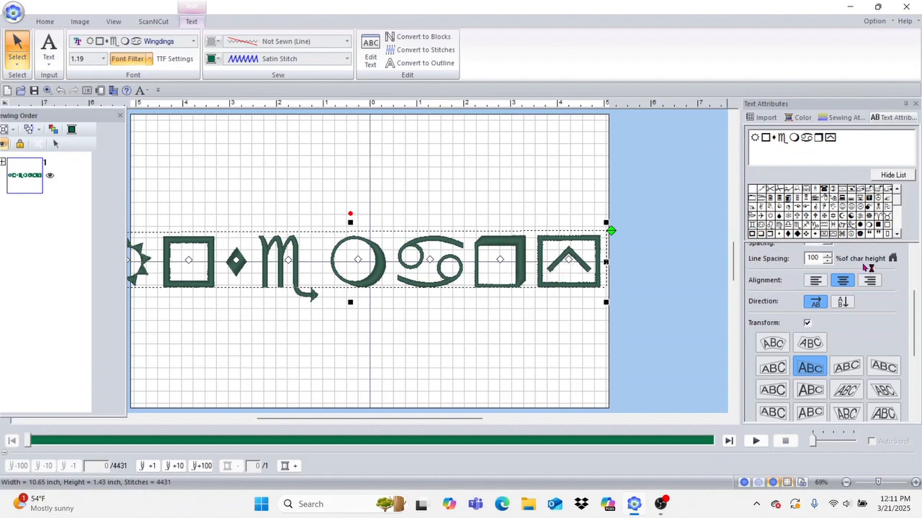
Step: Delete all the Wingdings symbols and insert a single telephone glyph, 1.38 by 1.13 inches
{"action": "left_click", "coordinate": [893, 175]}
{"action": "left_click", "coordinate": [905, 178]}
{"action": "key", "text": "BackSpace"}
{"action": "key", "text": "BackSpace"}
{"action": "key", "text": "BackSpace"}
{"action": "key", "text": "BackSpace"}
{"action": "key", "text": "BackSpace"}
{"action": "key", "text": "BackSpace"}
{"action": "key", "text": "BackSpace"}
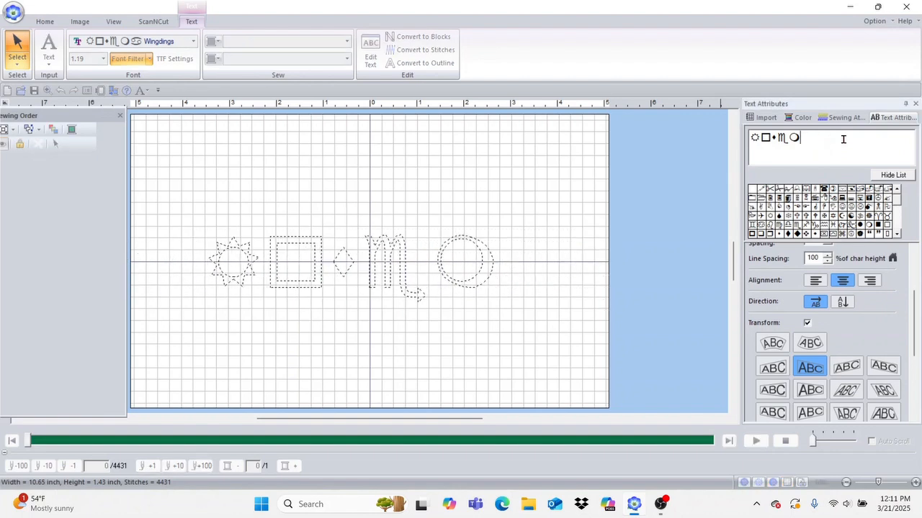
{"action": "key", "text": "BackSpace"}
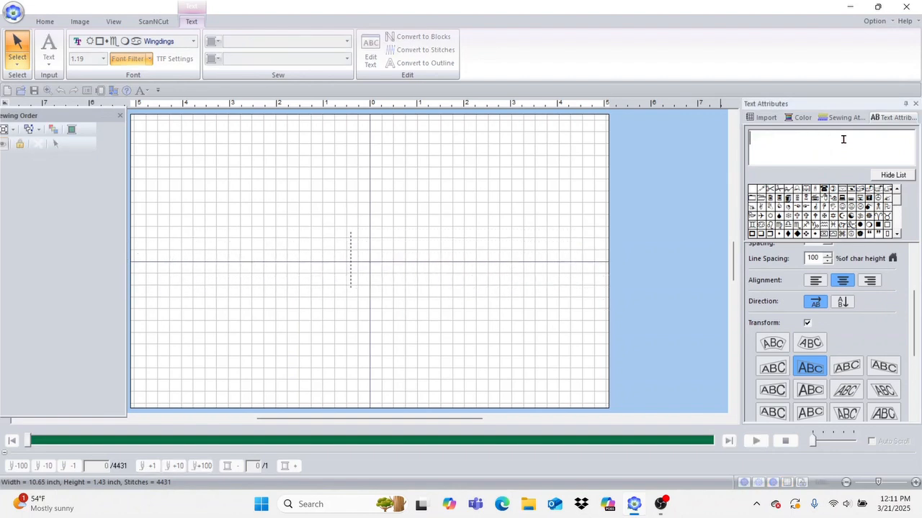
{"action": "left_click", "coordinate": [828, 192]}
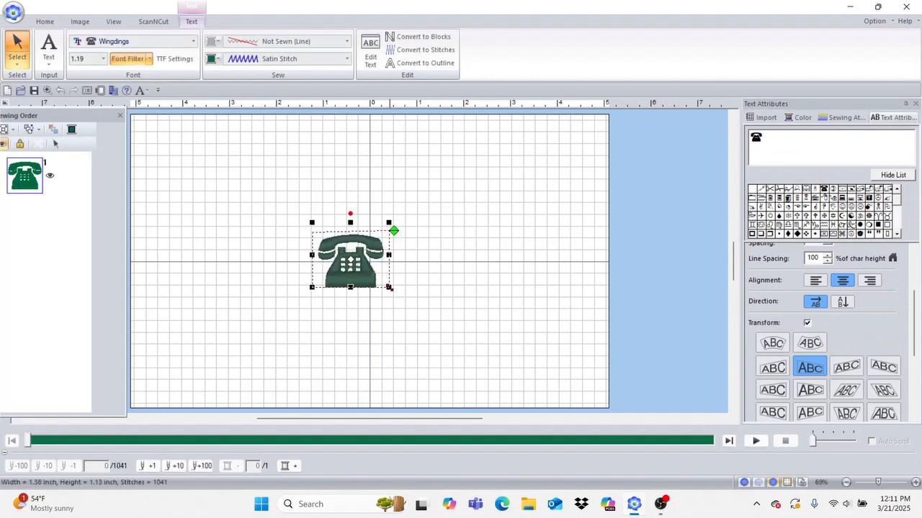
Step: Enlarge the telephone to 2.80 by 2.30 inches and set its sew region to Fill Stitch
{"action": "left_click_drag", "start_coordinate": [389, 286], "coordinate": [404, 256]}
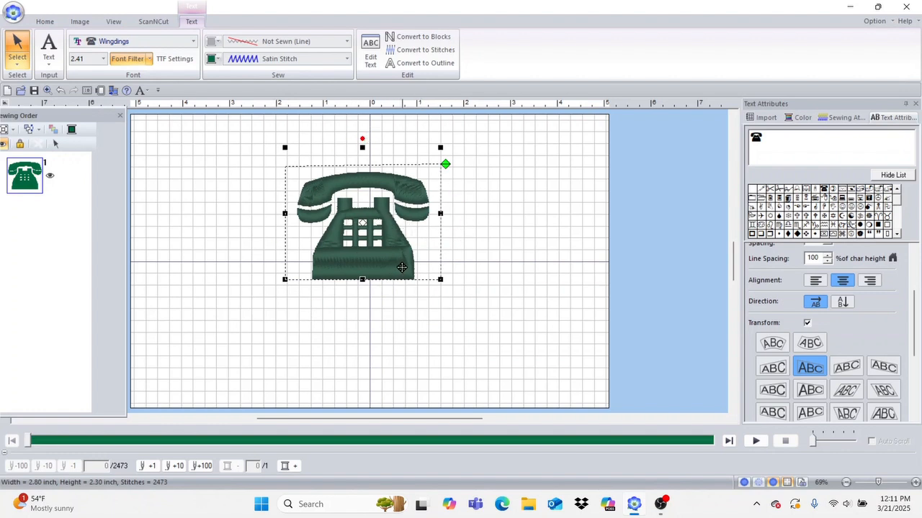
{"action": "left_click", "coordinate": [351, 59]}
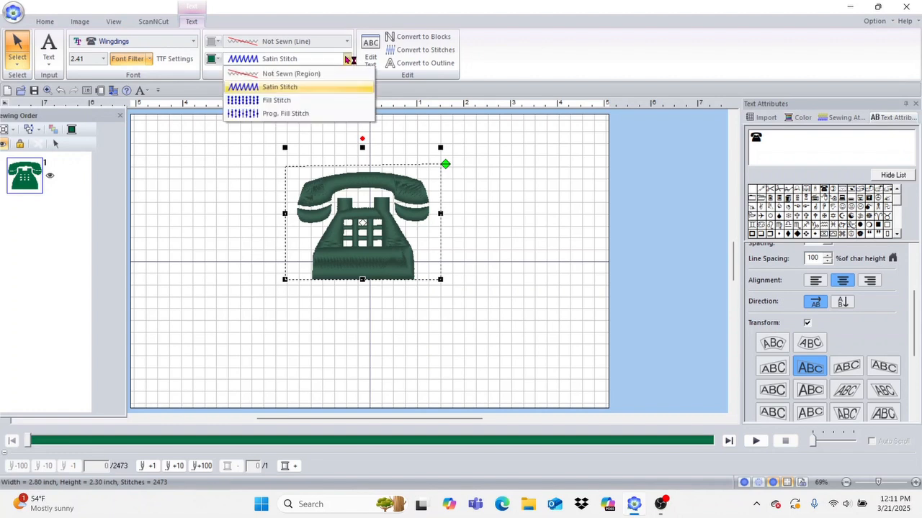
{"action": "left_click", "coordinate": [300, 97]}
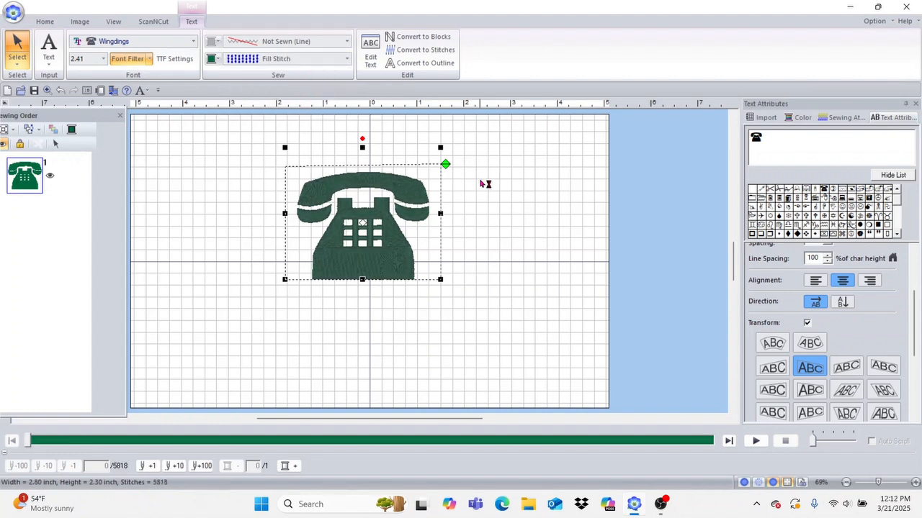
{"action": "left_click", "coordinate": [463, 222]}
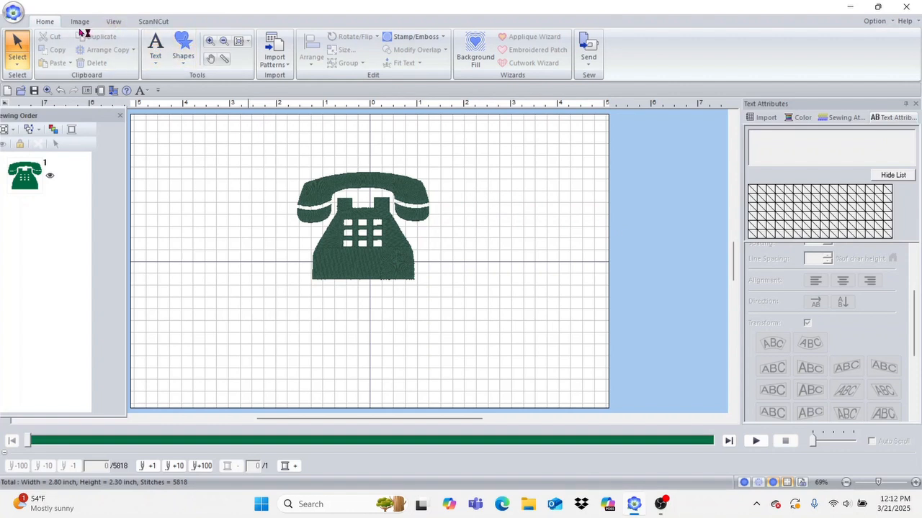
Step: Add a new text character 'r' below the telephone, a 0.36 by 0.32 inch Wingdings square
{"action": "left_click", "coordinate": [164, 42]}
{"action": "left_click", "coordinate": [162, 100]}
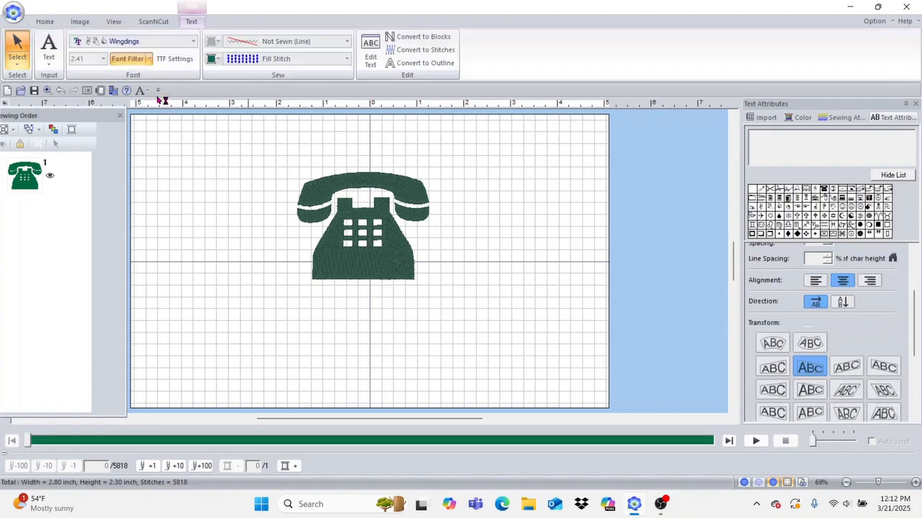
{"action": "left_click", "coordinate": [323, 337]}
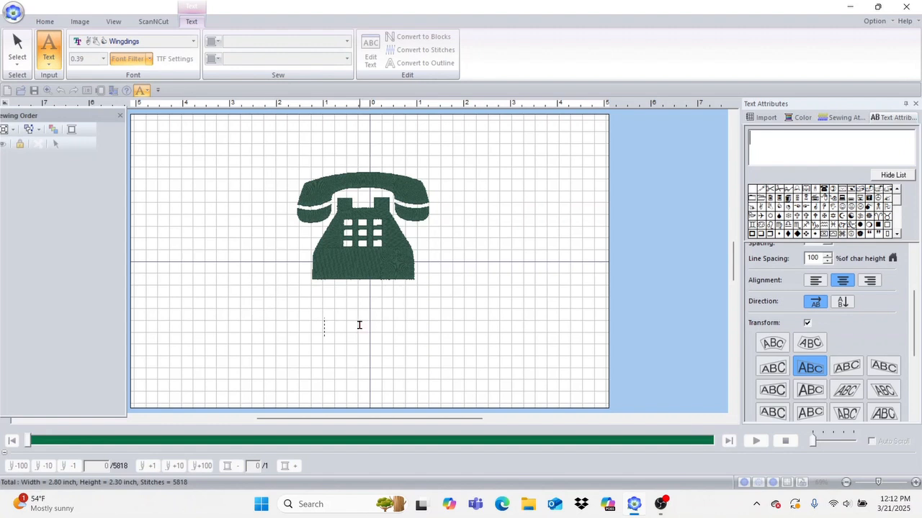
{"action": "type", "text": "r"}
{"action": "left_click", "coordinate": [248, 208]}
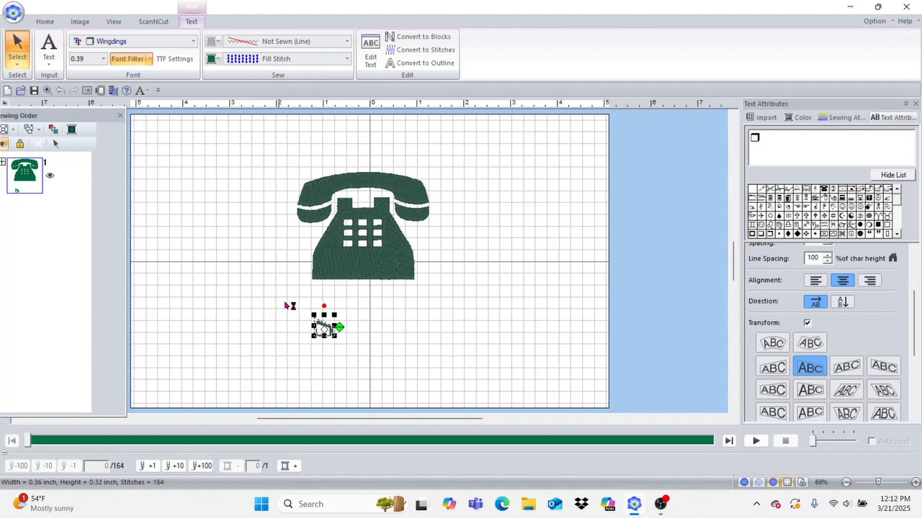
Step: Change the small glyph's font to Wingdings 2, turning it into a circled-nine symbol
{"action": "left_click", "coordinate": [193, 41]}
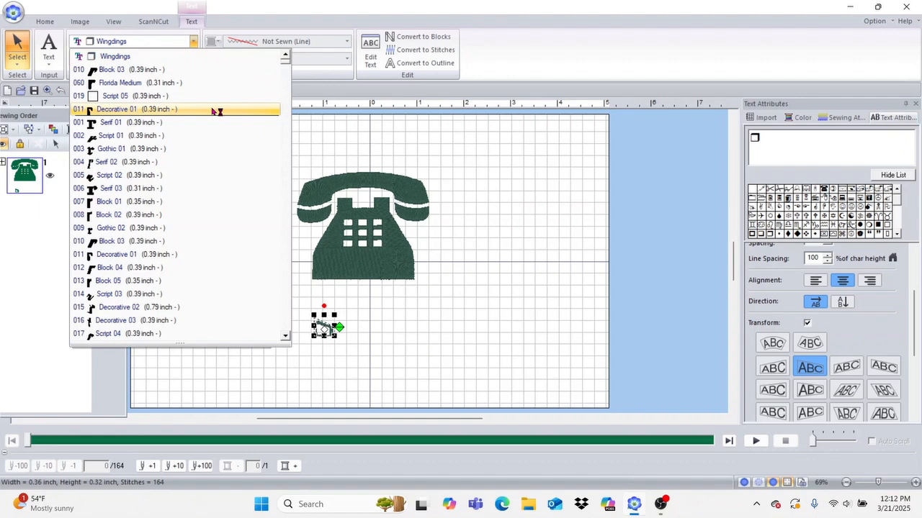
{"action": "left_click_drag", "start_coordinate": [287, 64], "coordinate": [288, 333]}
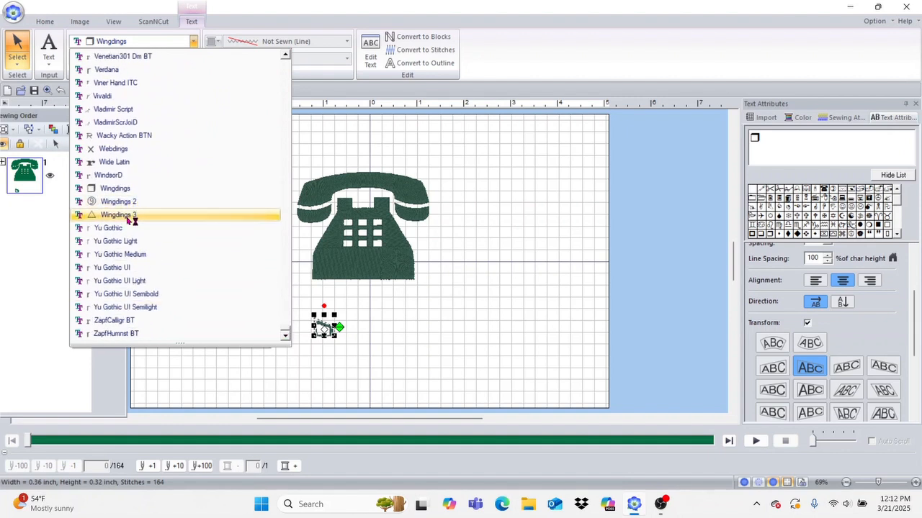
{"action": "left_click", "coordinate": [127, 201]}
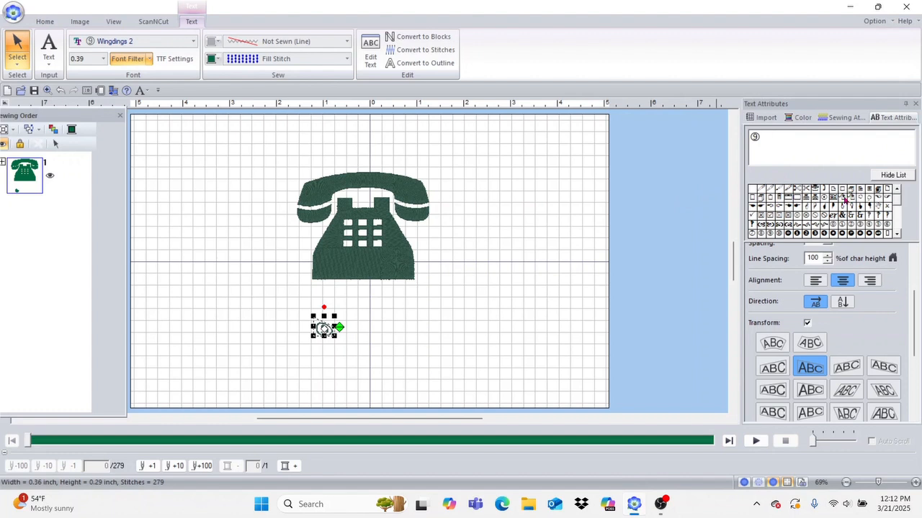
Step: Browse the Wingdings 2 character grid, then reopen the font list and scroll to the Wingdings entries
{"action": "mouse_move", "coordinate": [820, 232]}
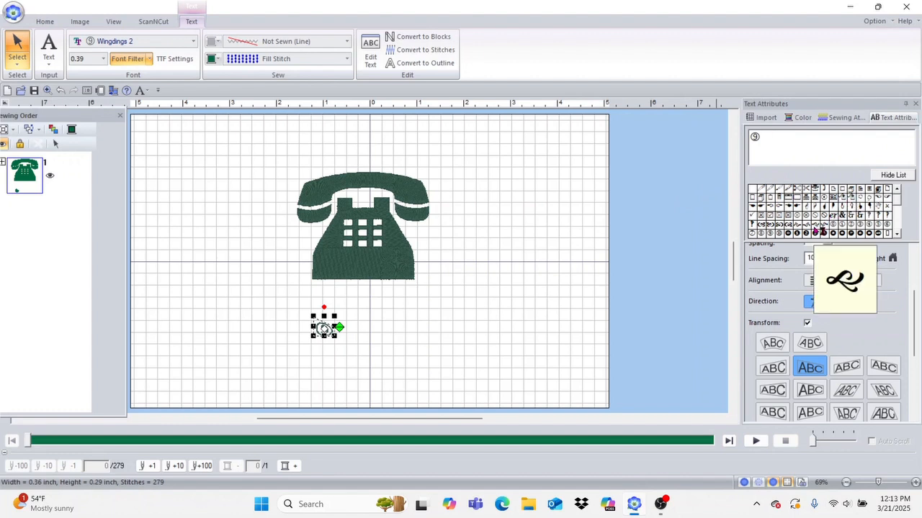
{"action": "mouse_move", "coordinate": [789, 217]}
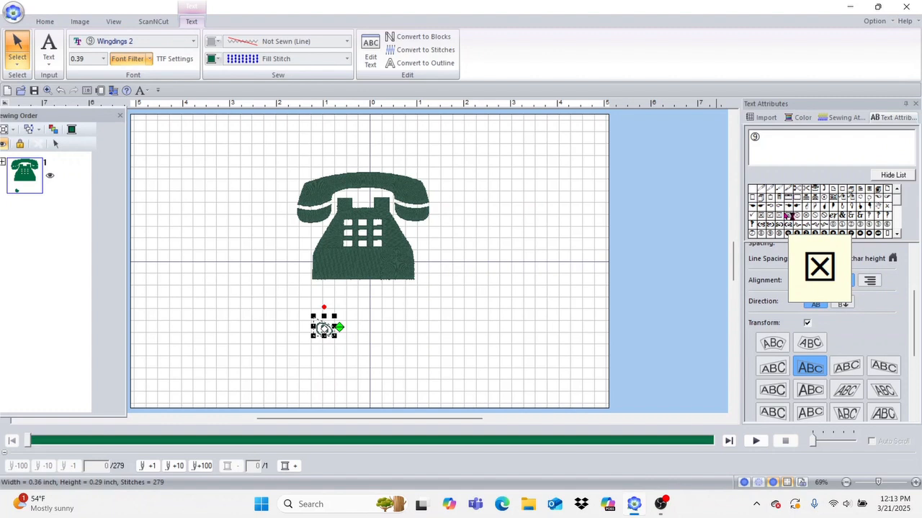
{"action": "mouse_move", "coordinate": [838, 203]}
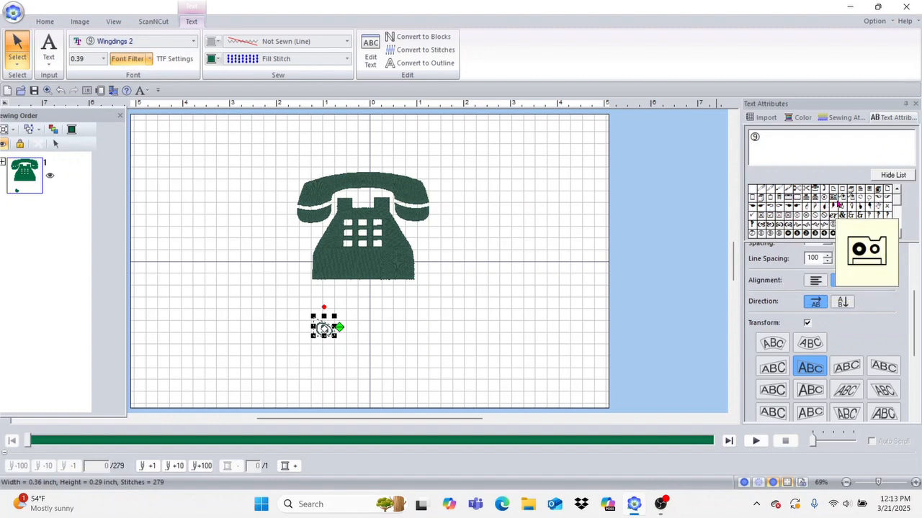
{"action": "mouse_move", "coordinate": [870, 204]}
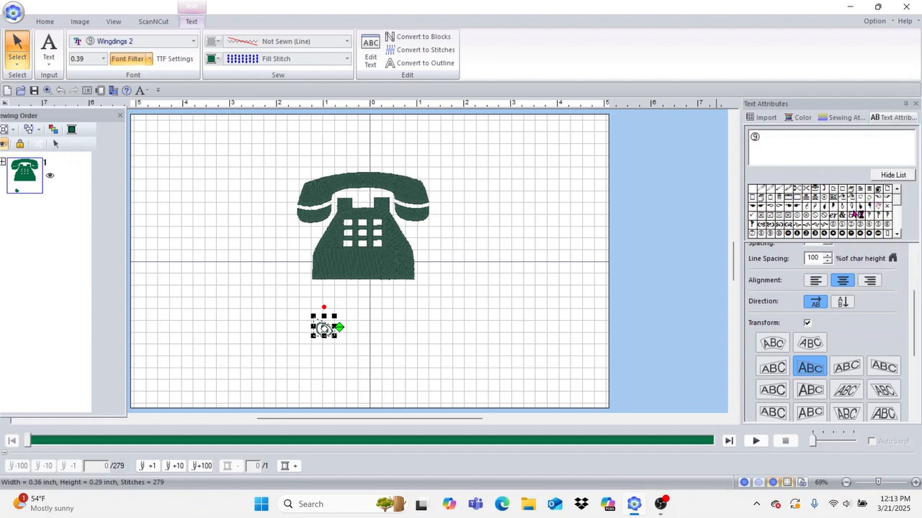
{"action": "left_click", "coordinate": [897, 234]}
{"action": "left_click", "coordinate": [897, 234]}
{"action": "left_click", "coordinate": [898, 236]}
{"action": "left_click", "coordinate": [898, 236]}
{"action": "left_click", "coordinate": [899, 235]}
{"action": "left_click", "coordinate": [899, 236]}
{"action": "left_click", "coordinate": [899, 236]}
{"action": "left_click", "coordinate": [898, 235]}
{"action": "left_click", "coordinate": [899, 235]}
{"action": "left_click", "coordinate": [898, 234]}
{"action": "left_click", "coordinate": [898, 189]}
{"action": "left_click", "coordinate": [898, 189]}
{"action": "left_click", "coordinate": [898, 189]}
{"action": "left_click", "coordinate": [898, 189]}
{"action": "left_click", "coordinate": [898, 189]}
{"action": "left_click", "coordinate": [898, 189]}
{"action": "left_click", "coordinate": [897, 189]}
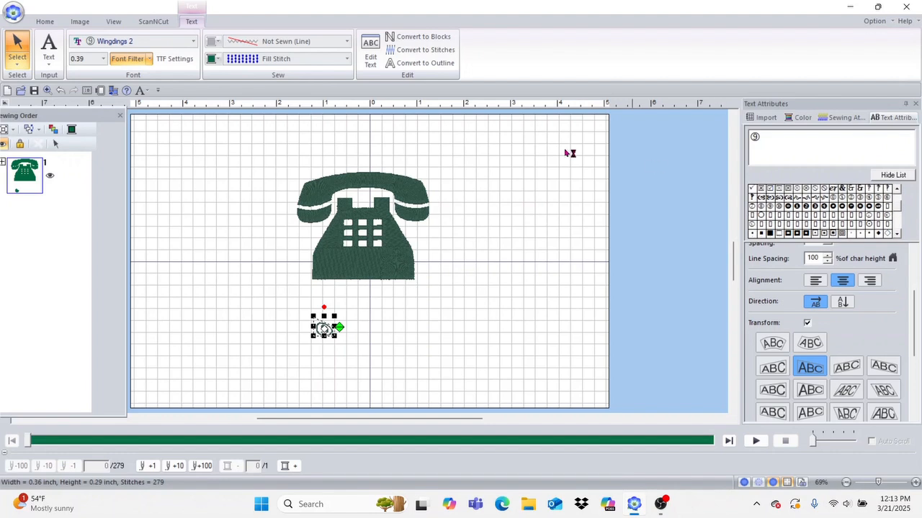
{"action": "left_click", "coordinate": [194, 42]}
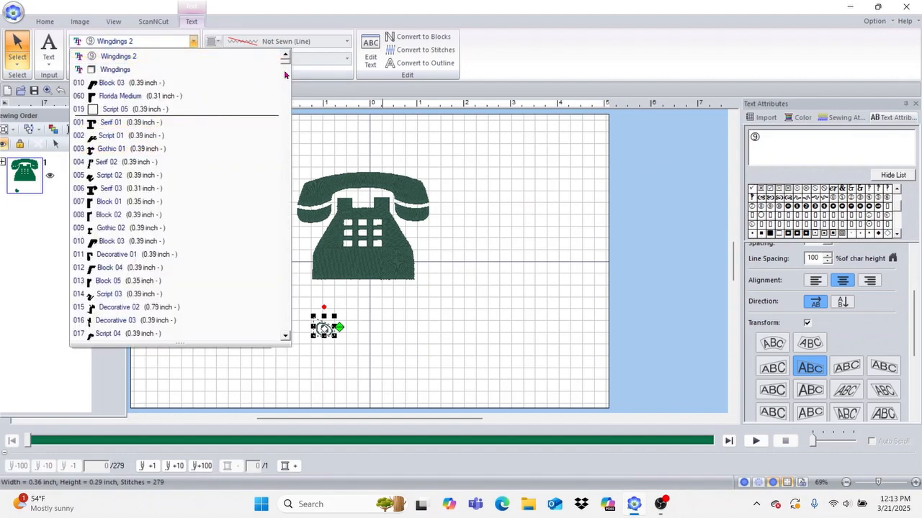
{"action": "left_click_drag", "start_coordinate": [286, 64], "coordinate": [288, 333]}
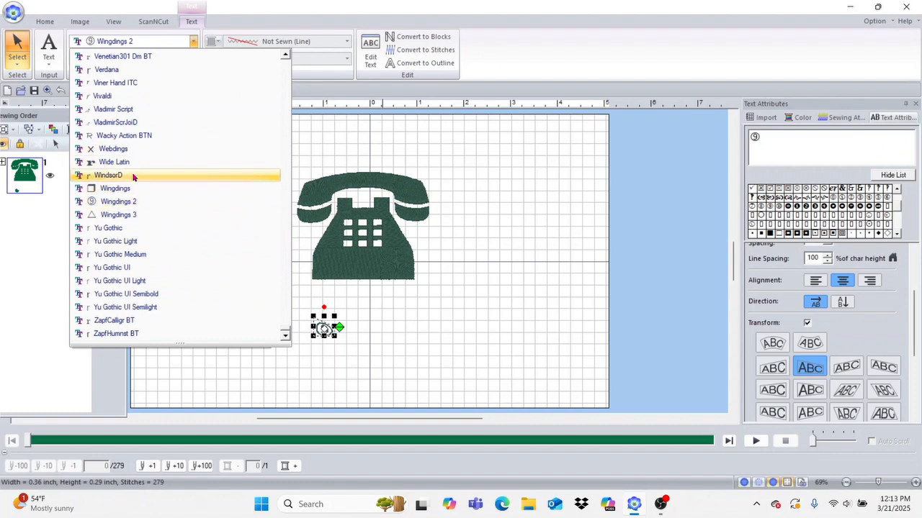
Step: Try Wingdings 3 on the symbol below the telephone, then switch it back to Wingdings
{"action": "left_click", "coordinate": [132, 219]}
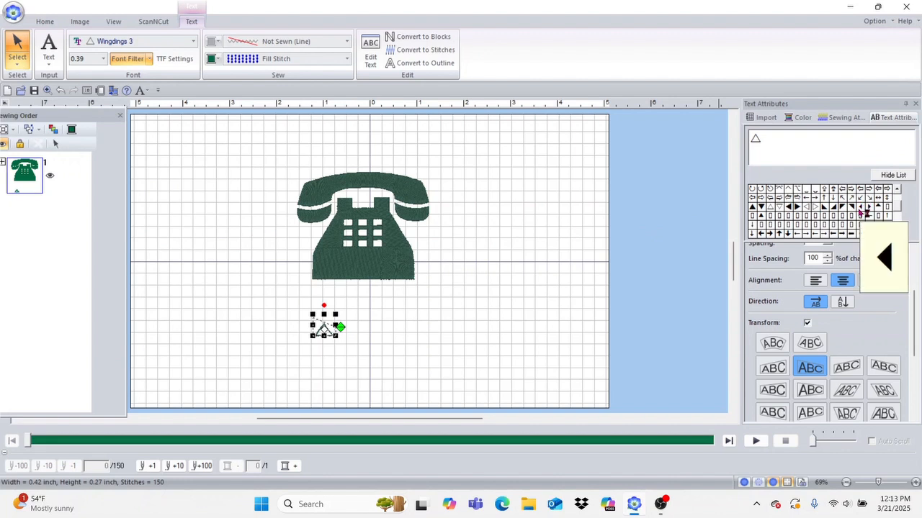
{"action": "mouse_move", "coordinate": [897, 206]}
{"action": "left_mouse_down"}
{"action": "mouse_move", "coordinate": [898, 224]}
{"action": "mouse_move", "coordinate": [896, 200]}
{"action": "left_mouse_up"}
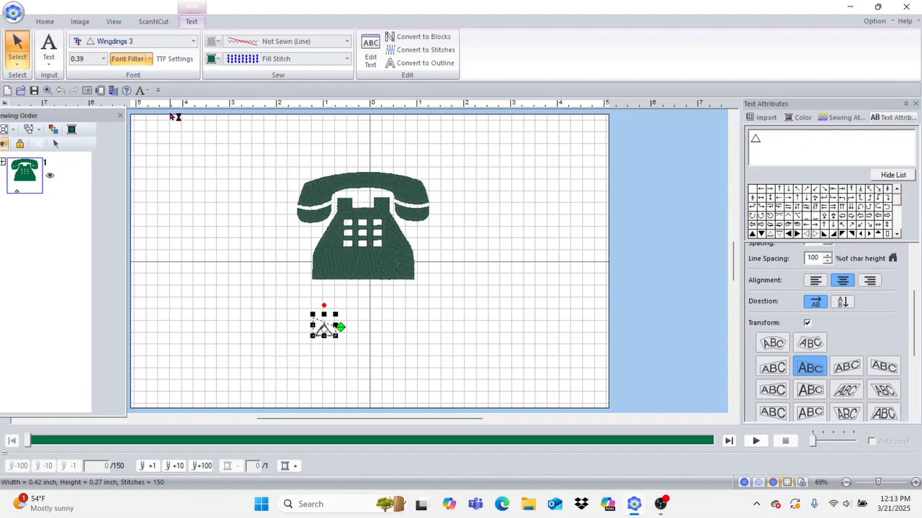
{"action": "left_click", "coordinate": [193, 42]}
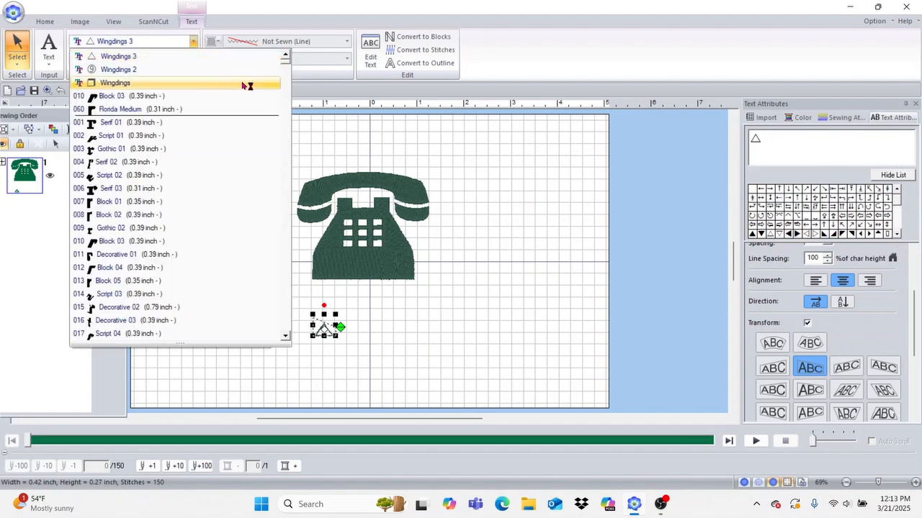
{"action": "left_click_drag", "start_coordinate": [287, 68], "coordinate": [292, 331]}
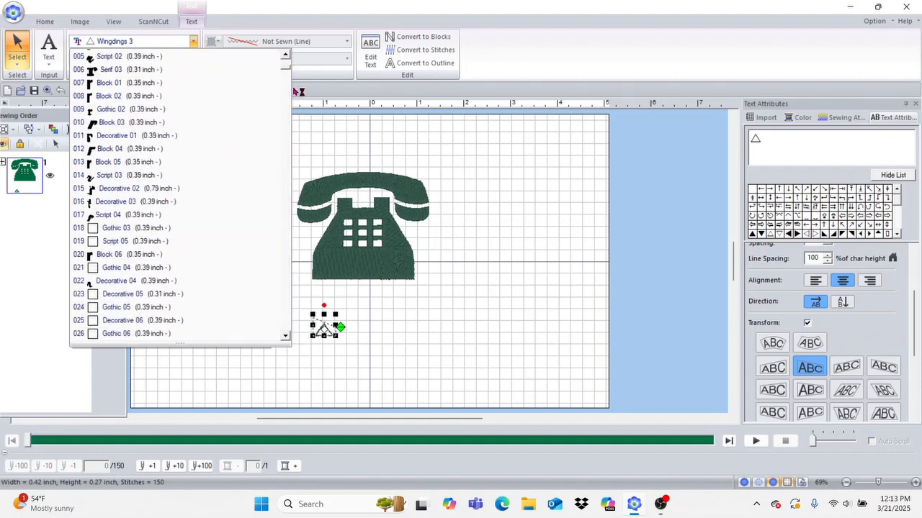
{"action": "left_click_drag", "start_coordinate": [285, 69], "coordinate": [285, 68]}
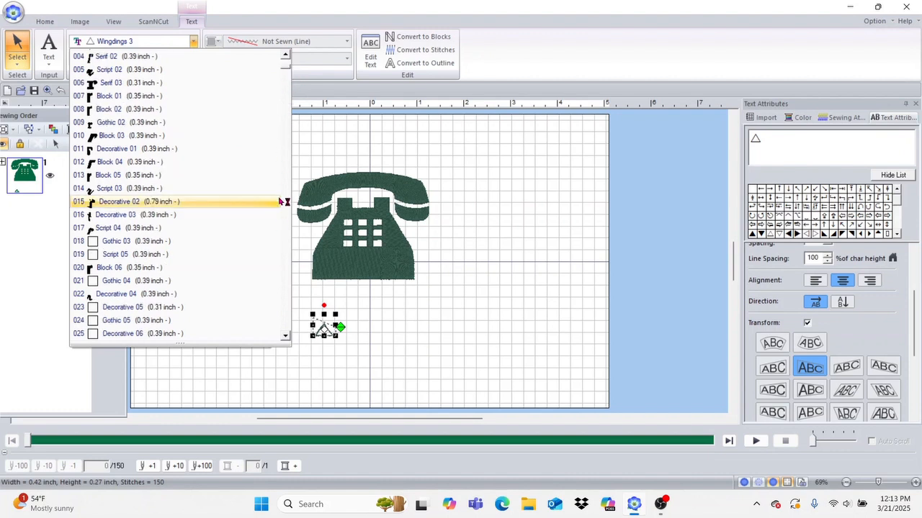
{"action": "right_click", "coordinate": [288, 318]}
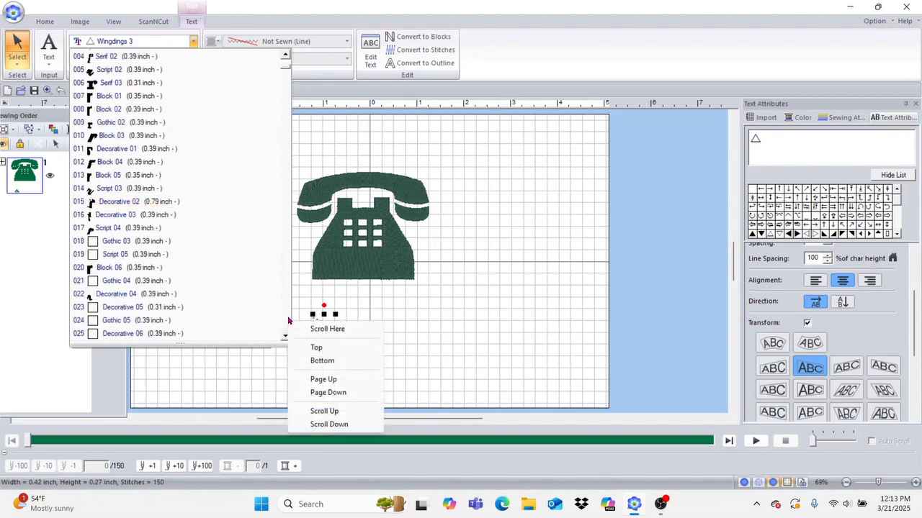
{"action": "left_click", "coordinate": [287, 317]}
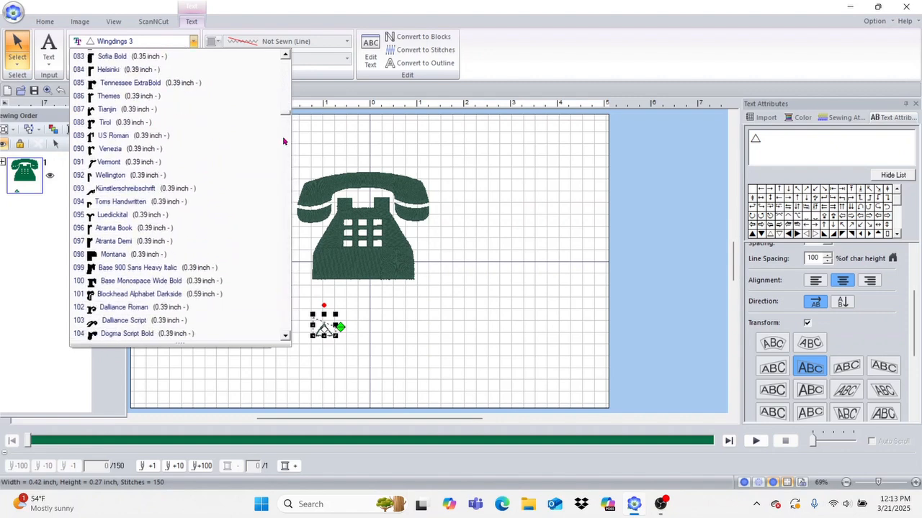
{"action": "left_click_drag", "start_coordinate": [287, 116], "coordinate": [288, 331]}
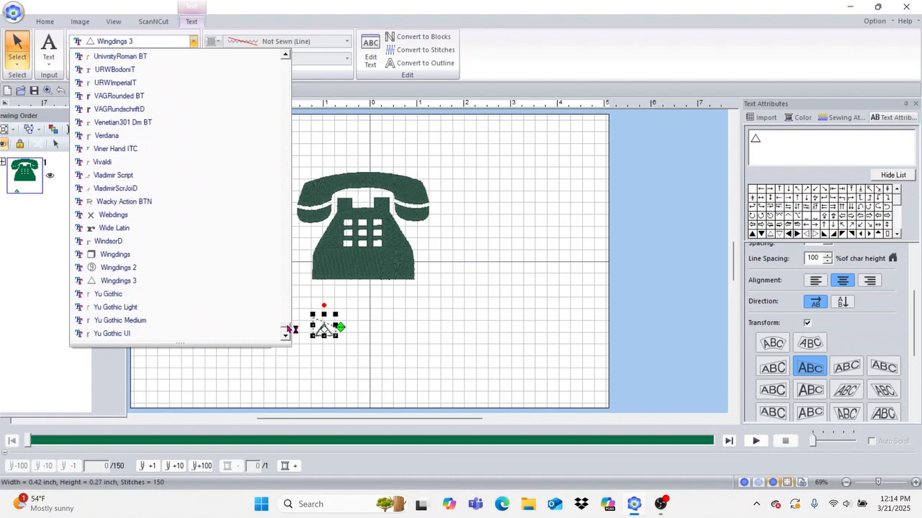
{"action": "left_click", "coordinate": [126, 256]}
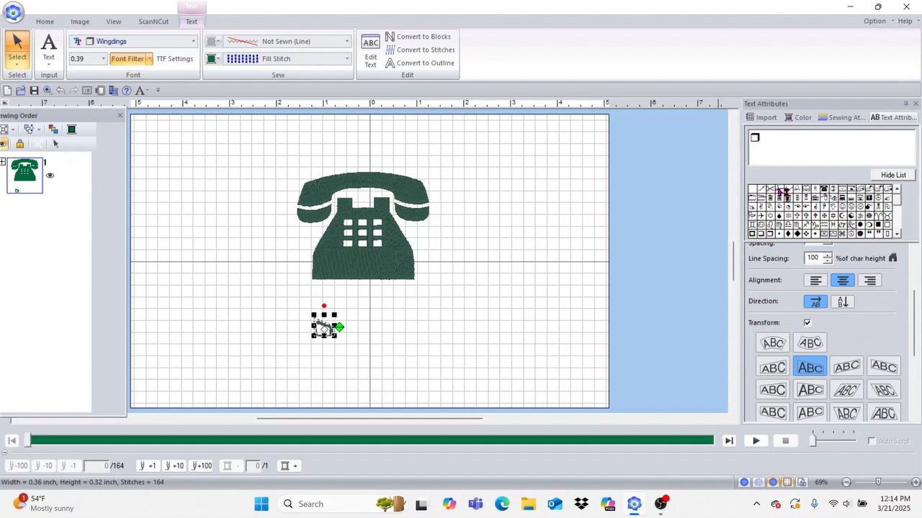
Step: Replace the symbol's text with the Wingdings scissors glyph, removing the leftover box glyph
{"action": "left_click", "coordinate": [760, 137]}
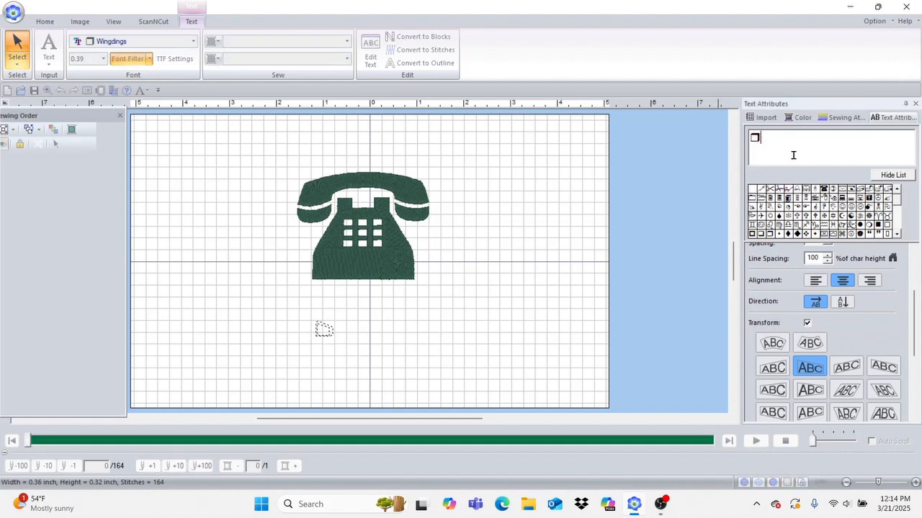
{"action": "left_click", "coordinate": [781, 191]}
{"action": "key", "text": "BackSpace"}
{"action": "key", "text": "Return"}
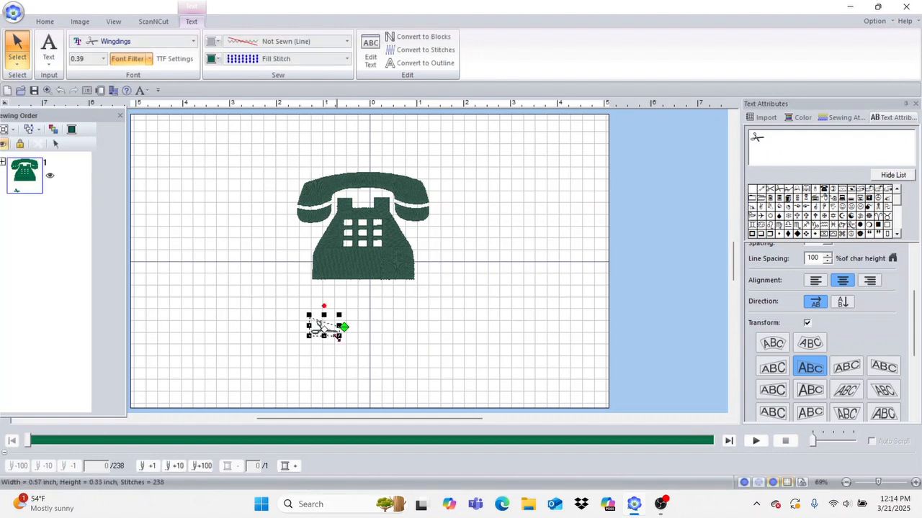
Step: Enlarge the scissors to about 3.23 by 1.85 inches below the telephone's right side
{"action": "left_click_drag", "start_coordinate": [338, 335], "coordinate": [451, 395]}
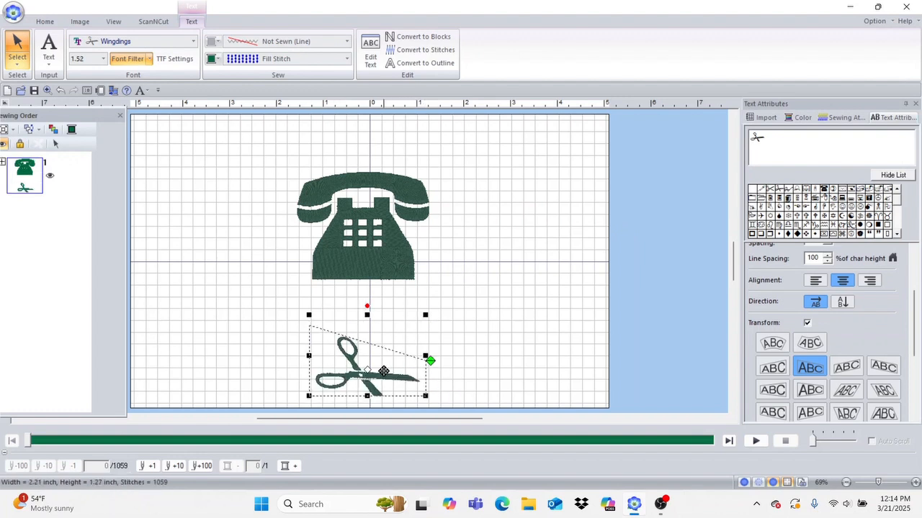
{"action": "left_click_drag", "start_coordinate": [379, 375], "coordinate": [531, 235]}
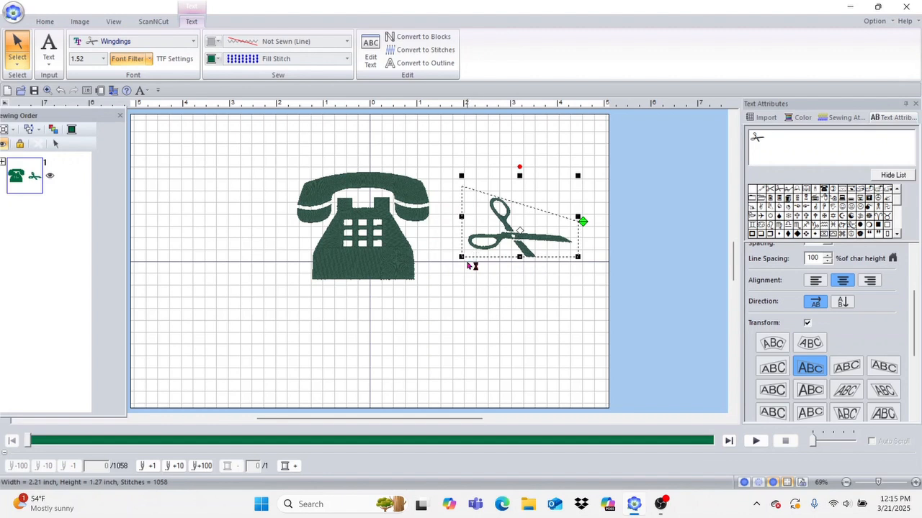
{"action": "left_click_drag", "start_coordinate": [462, 258], "coordinate": [406, 329]}
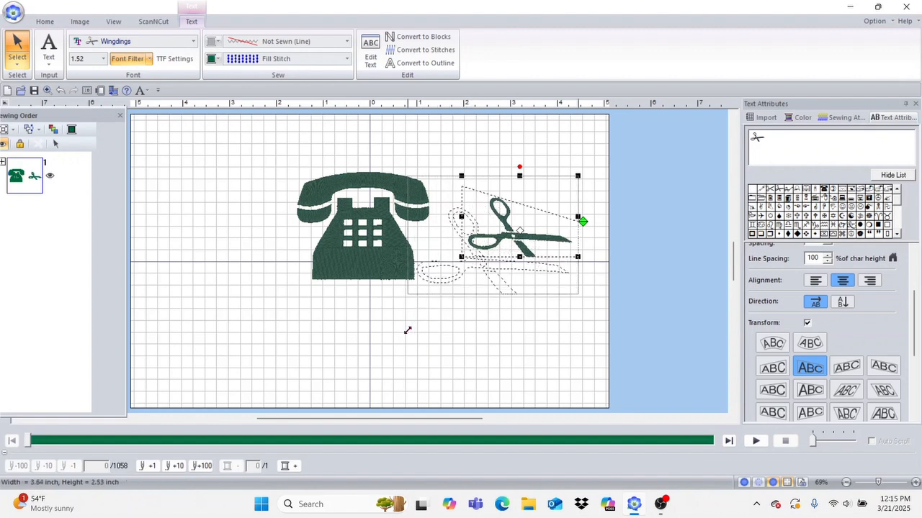
{"action": "left_click_drag", "start_coordinate": [487, 259], "coordinate": [465, 311]}
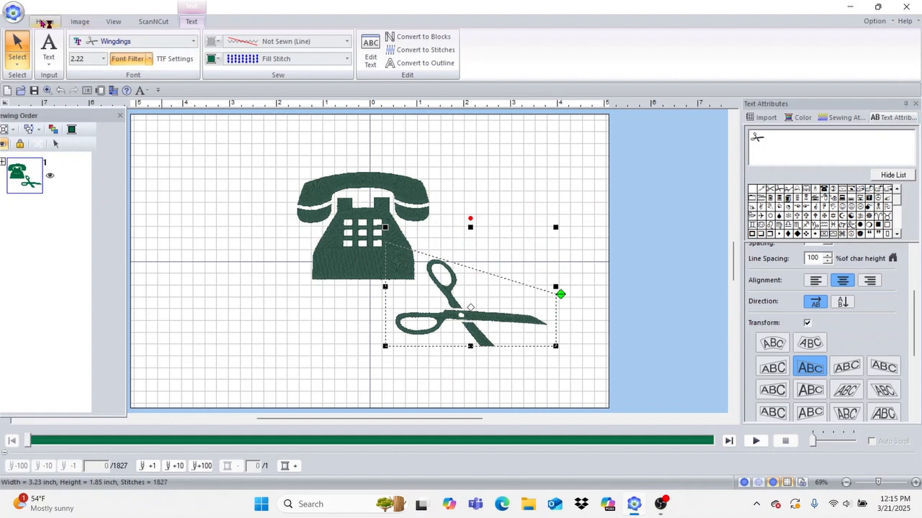
{"action": "left_click", "coordinate": [44, 23]}
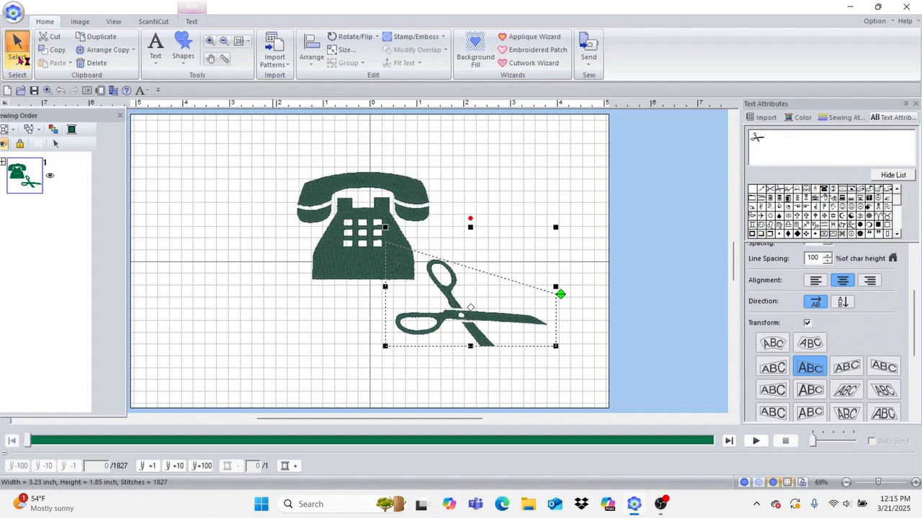
{"action": "left_click", "coordinate": [18, 50]}
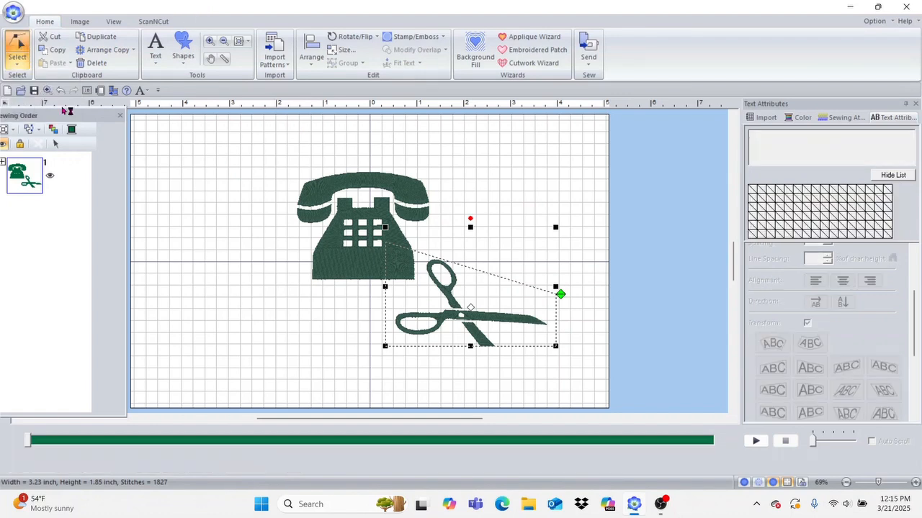
Step: Zoom in on the scissors blades and select the scissors design
{"action": "left_click", "coordinate": [209, 41]}
{"action": "left_click_drag", "start_coordinate": [441, 303], "coordinate": [584, 400]}
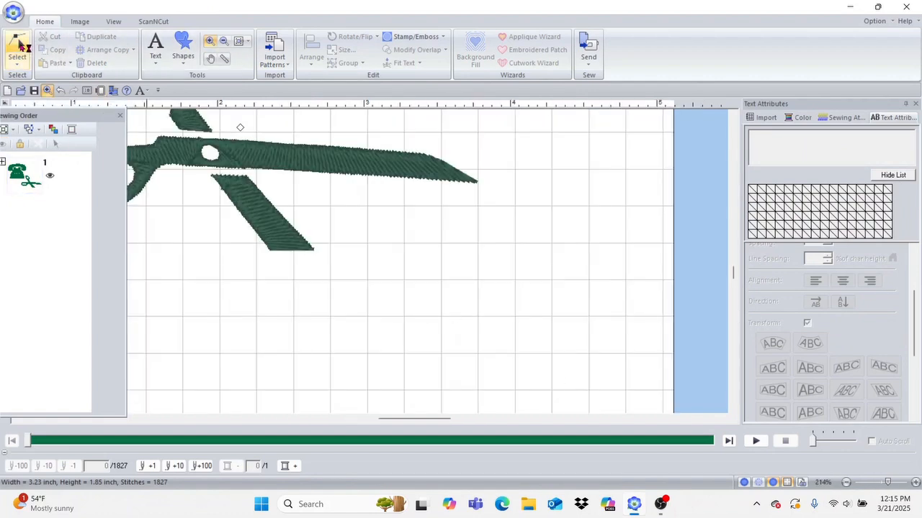
{"action": "left_click", "coordinate": [17, 44]}
{"action": "left_click", "coordinate": [275, 214]}
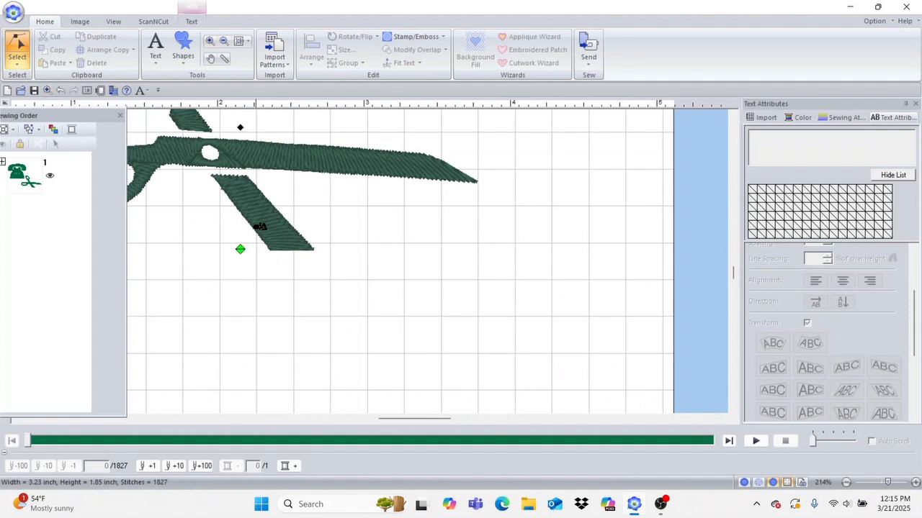
Step: Select the scissors as a text object and bring up its Text settings
{"action": "left_click", "coordinate": [19, 66]}
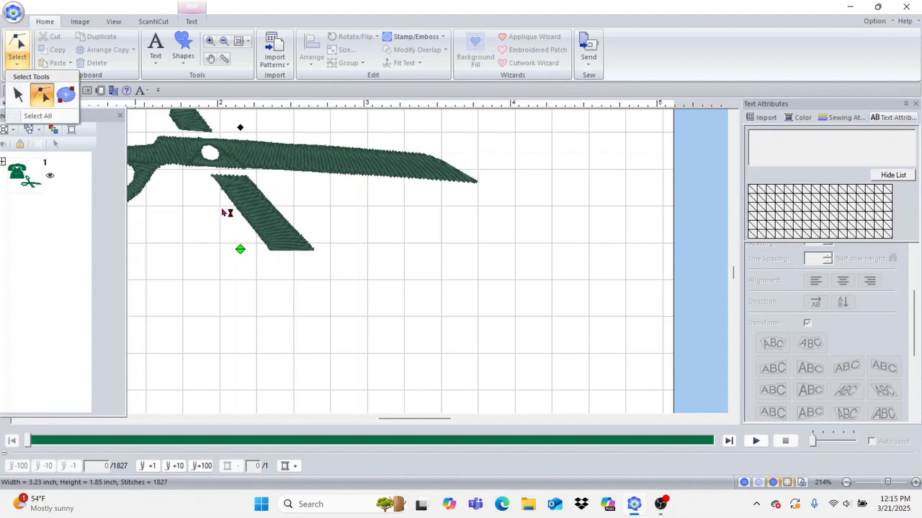
{"action": "left_click", "coordinate": [21, 63]}
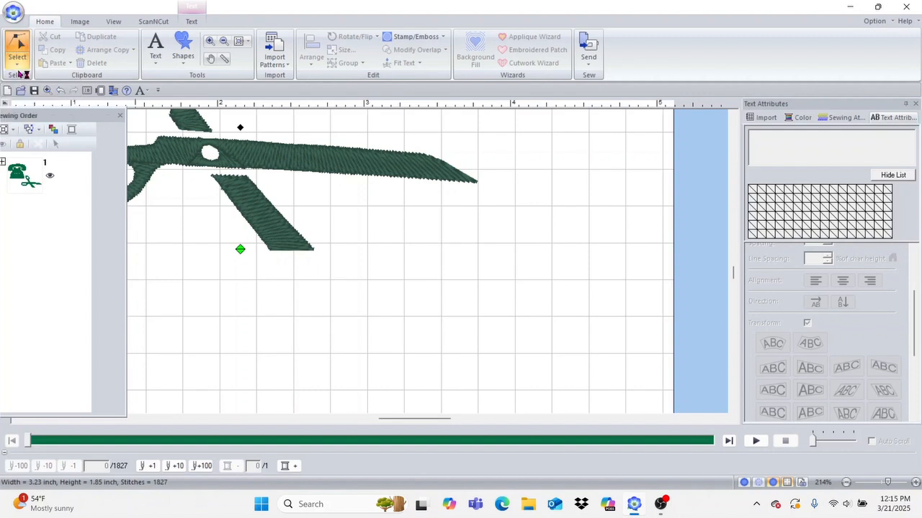
{"action": "left_click", "coordinate": [18, 65]}
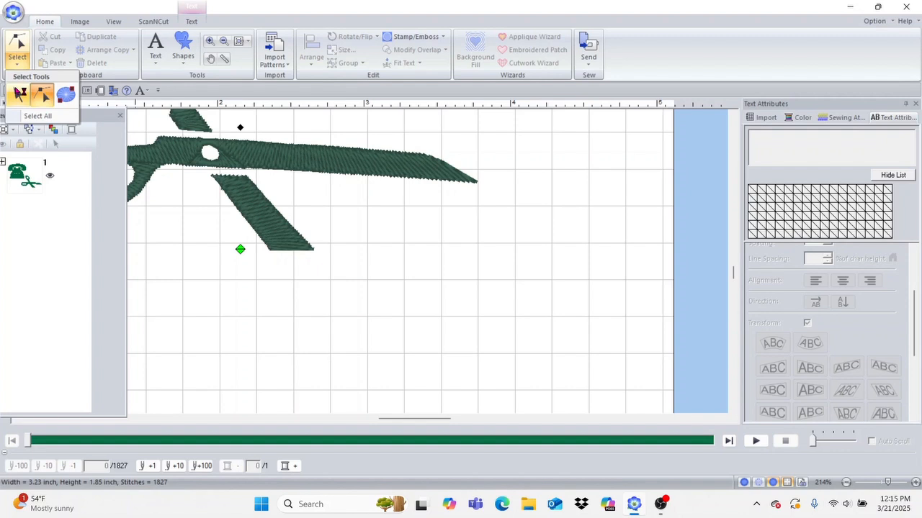
{"action": "left_click", "coordinate": [20, 92]}
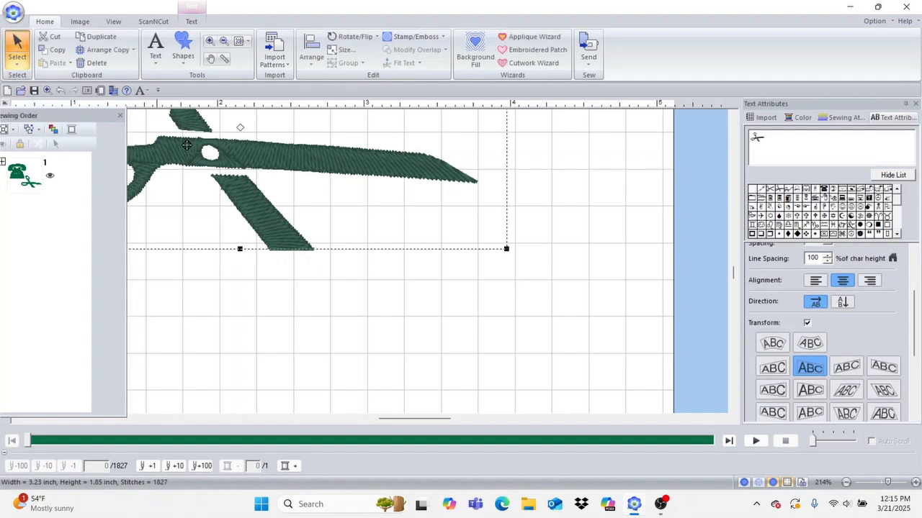
{"action": "left_click", "coordinate": [192, 21]}
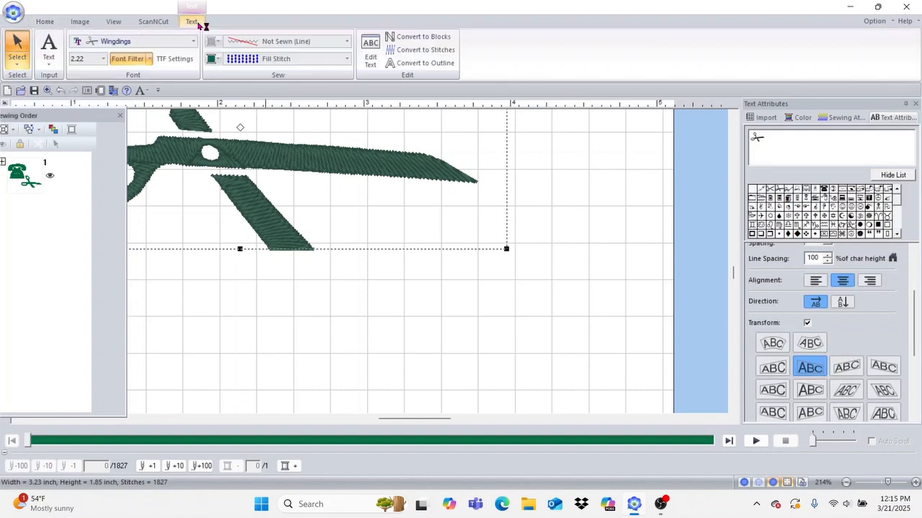
Step: Convert the scissors text to outlines, ungroup it, and select the lower blade
{"action": "left_click", "coordinate": [432, 63]}
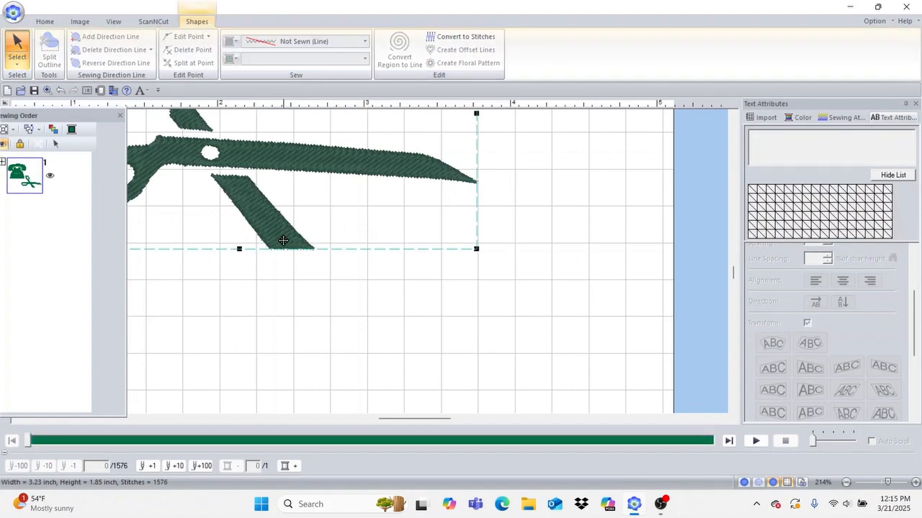
{"action": "right_click", "coordinate": [267, 205]}
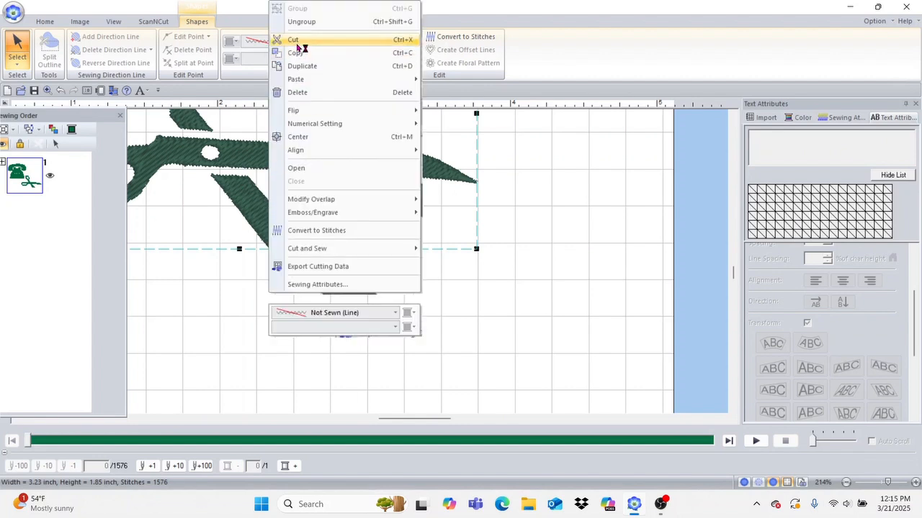
{"action": "left_click", "coordinate": [311, 26]}
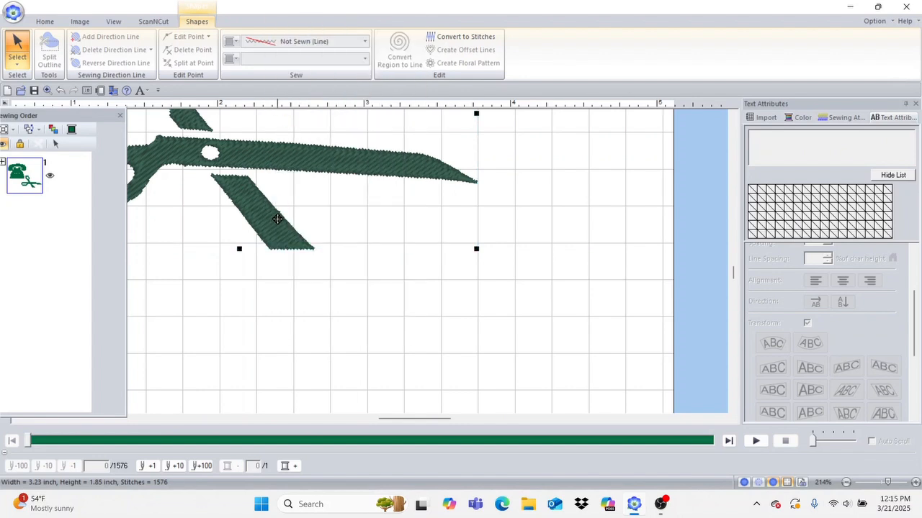
{"action": "left_click", "coordinate": [296, 297]}
{"action": "left_click", "coordinate": [284, 240]}
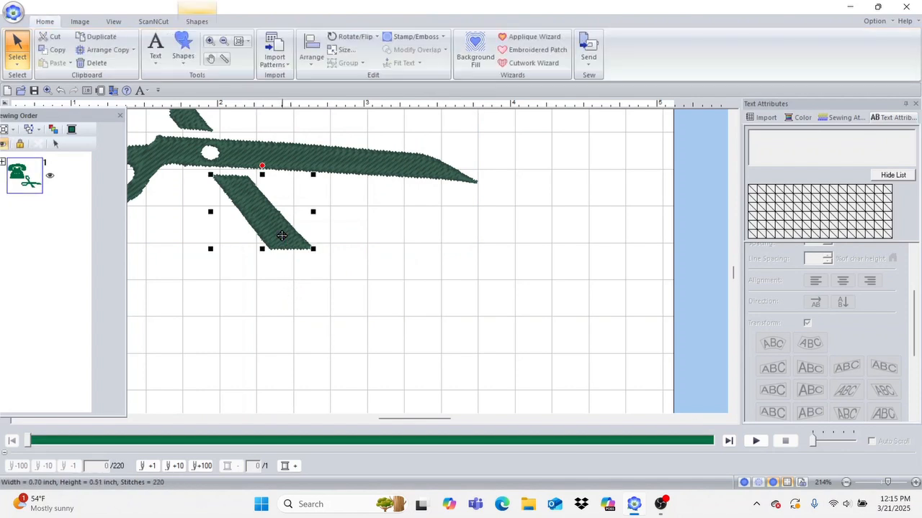
Step: Use Point Edit to pull the lower blade's corner point out into a long tip
{"action": "left_click", "coordinate": [21, 63]}
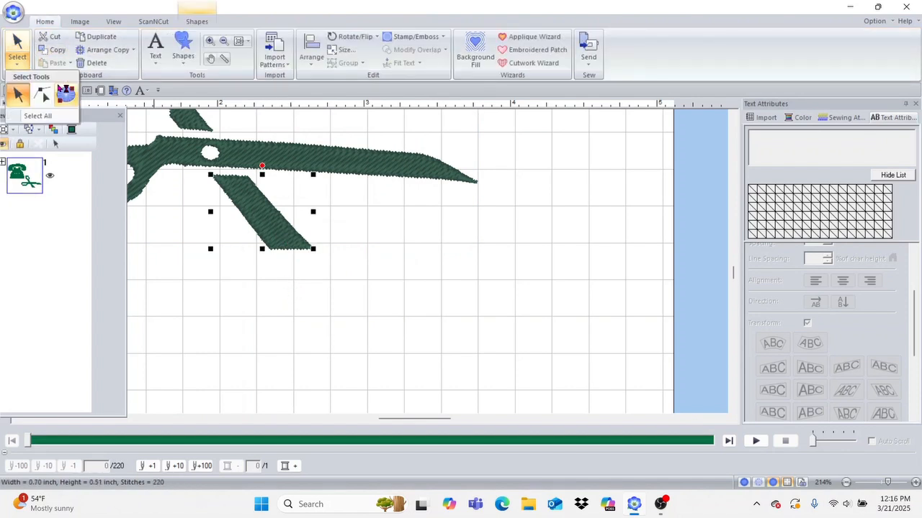
{"action": "left_click", "coordinate": [43, 95]}
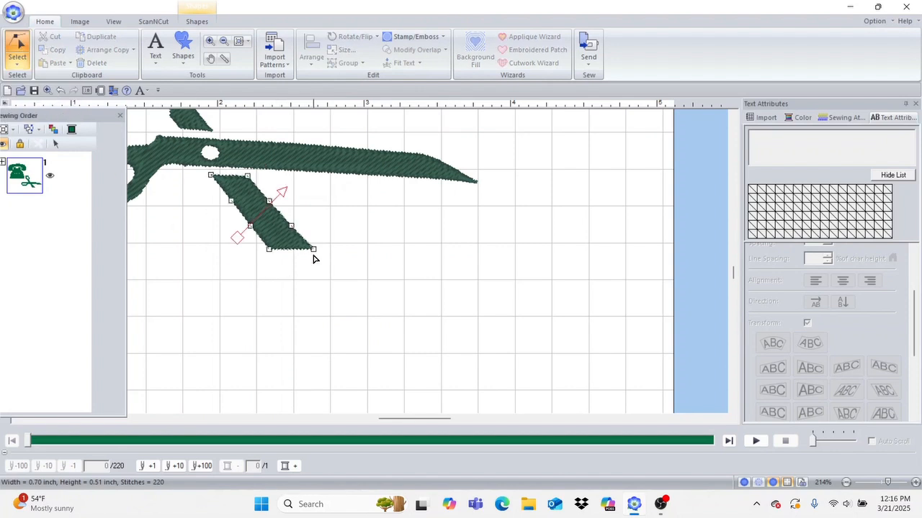
{"action": "left_click_drag", "start_coordinate": [313, 252], "coordinate": [382, 337]}
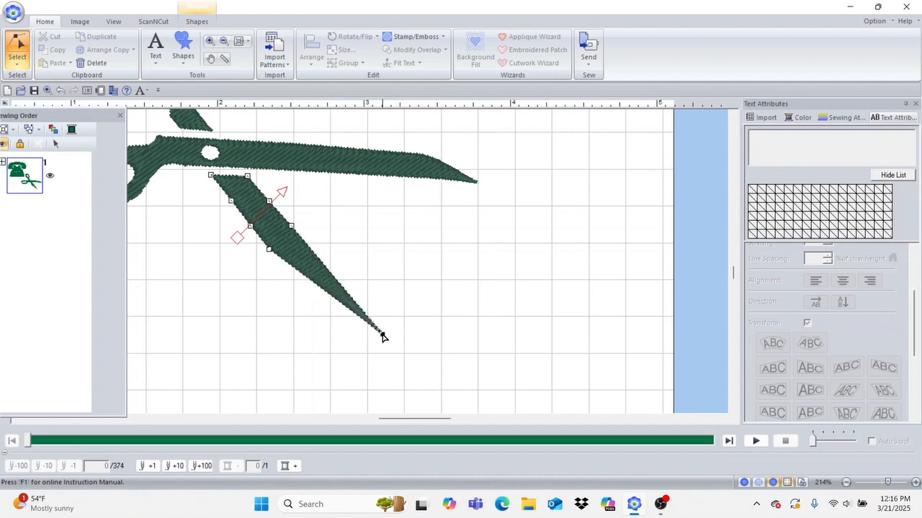
{"action": "left_click", "coordinate": [269, 249]}
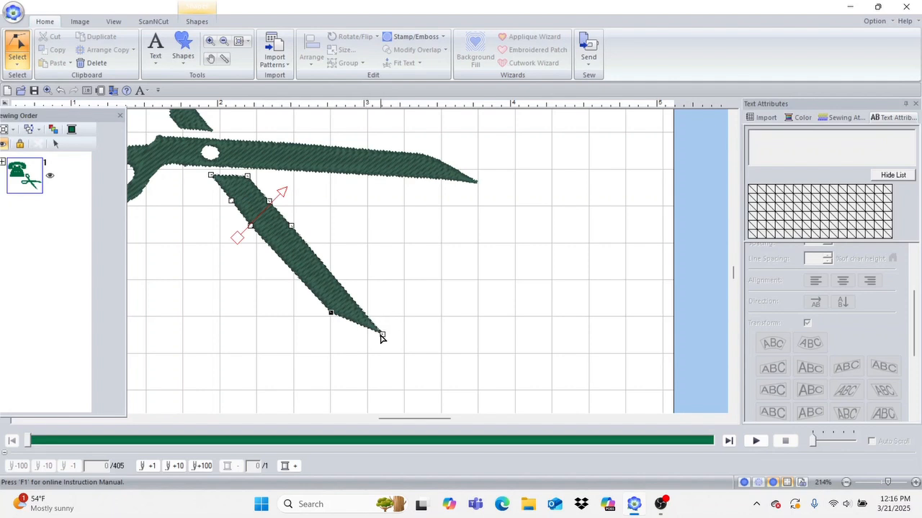
{"action": "left_click_drag", "start_coordinate": [383, 336], "coordinate": [310, 291]}
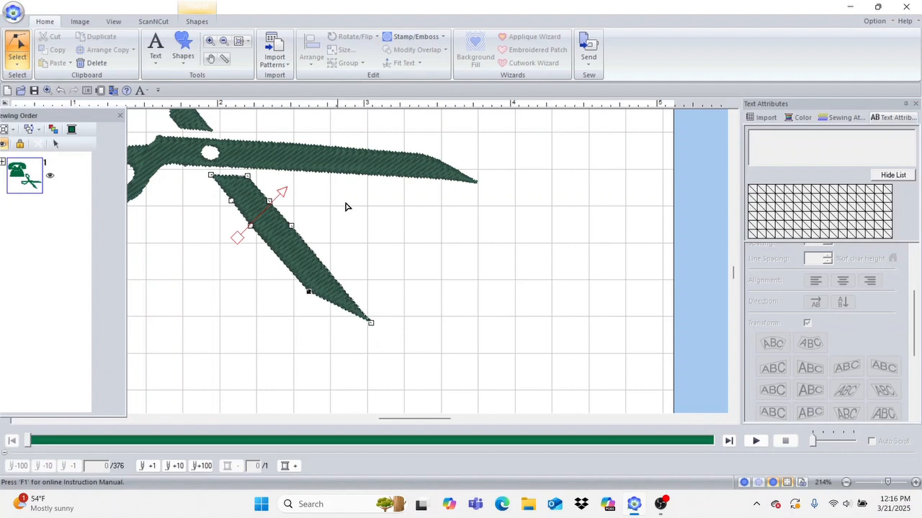
Step: Select the upper blade to show its points and scroll up to the scissors' top
{"action": "left_click", "coordinate": [370, 175]}
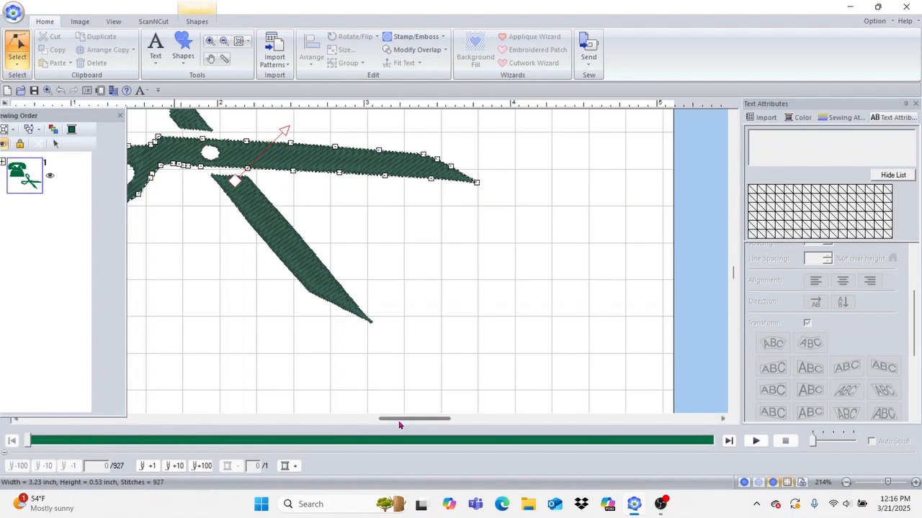
{"action": "left_click_drag", "start_coordinate": [403, 420], "coordinate": [381, 420]}
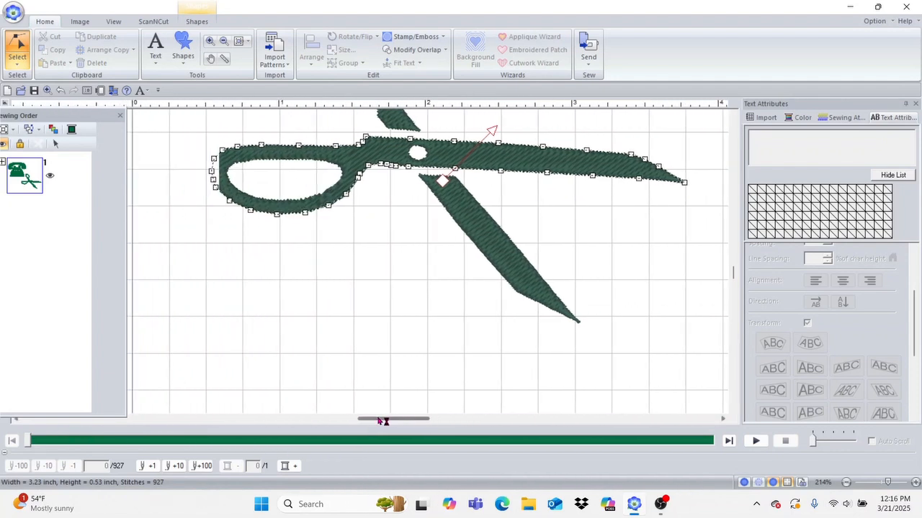
{"action": "left_click", "coordinate": [734, 115]}
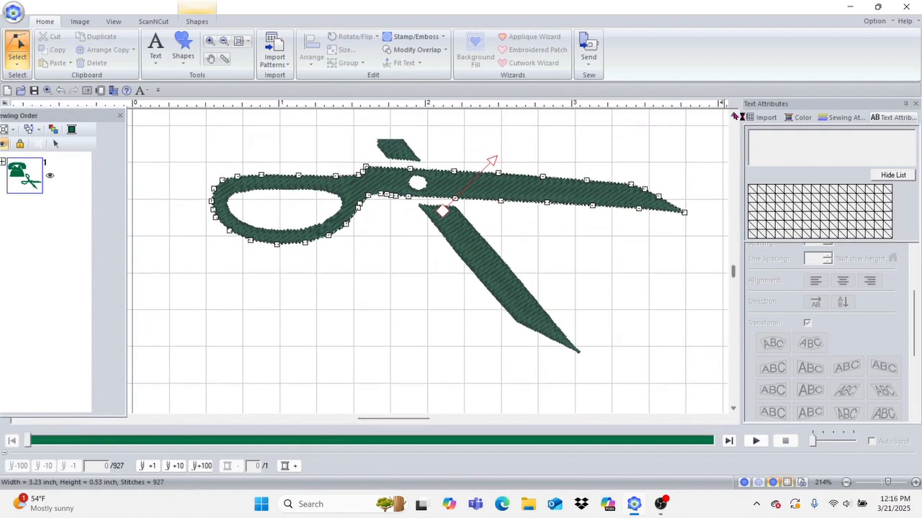
{"action": "left_click", "coordinate": [734, 115]}
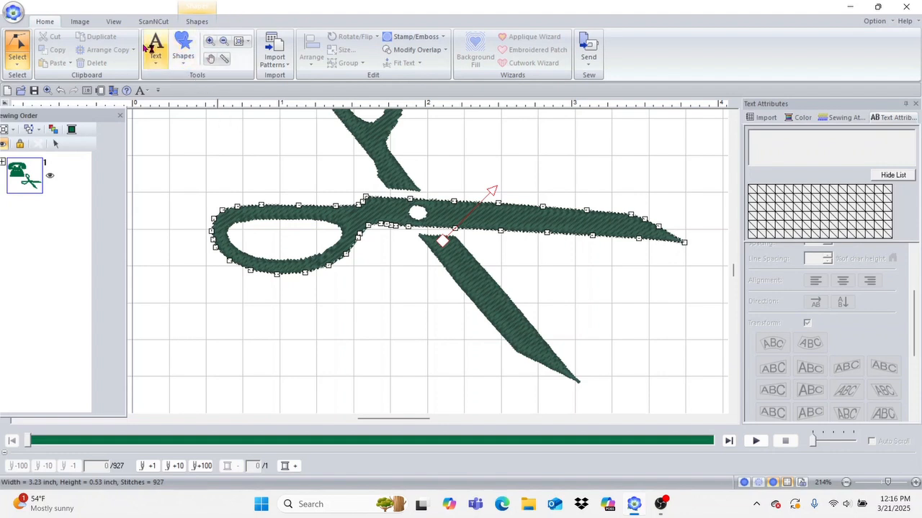
{"action": "left_click", "coordinate": [14, 13]}
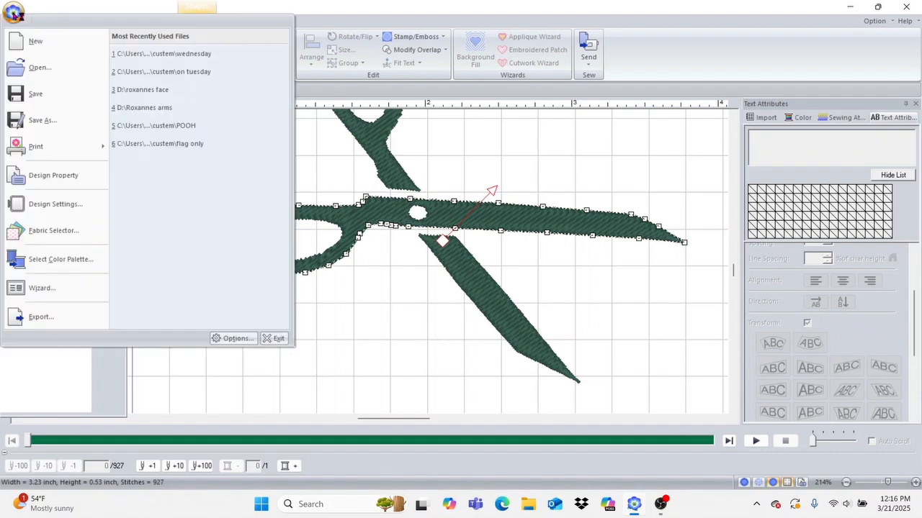
Step: Start a new design without saving the scissors, then choose Import Patterns from File
{"action": "left_click", "coordinate": [54, 48]}
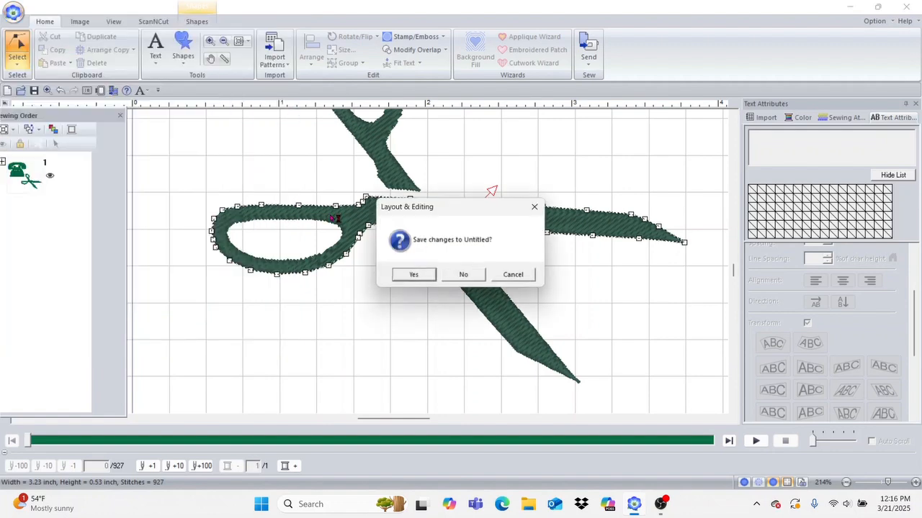
{"action": "left_click", "coordinate": [462, 277]}
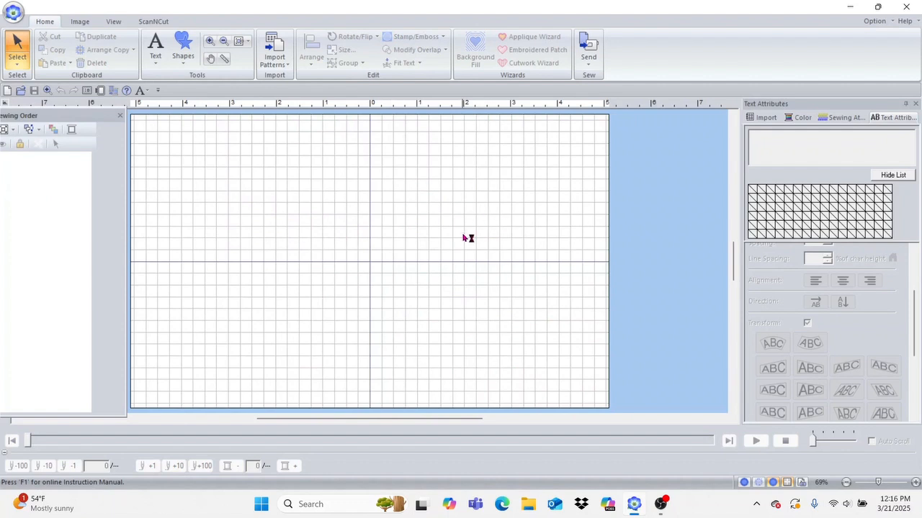
{"action": "left_click", "coordinate": [274, 63]}
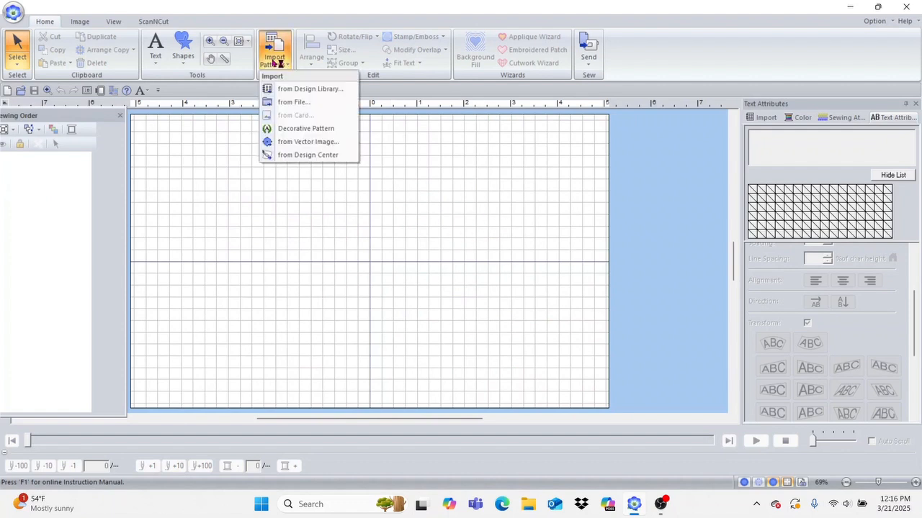
{"action": "left_click", "coordinate": [315, 105]}
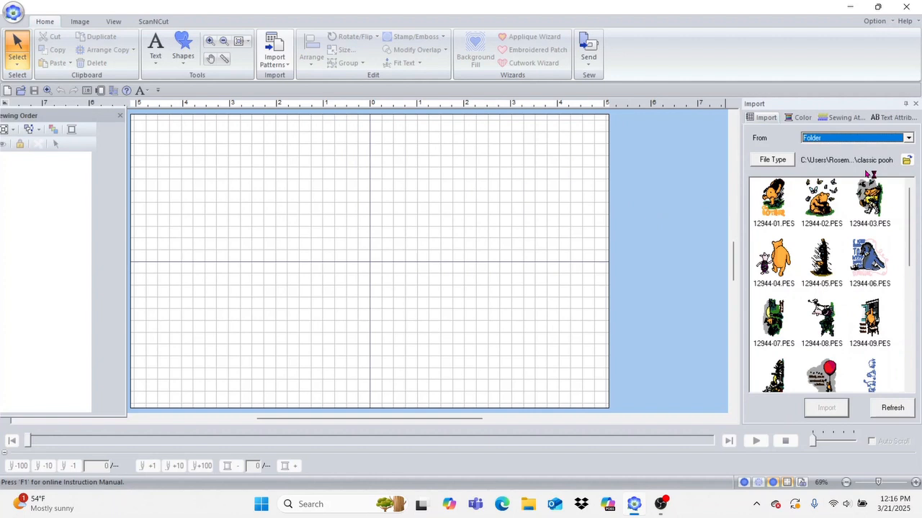
Step: Point the import browser at the custem folder
{"action": "left_click", "coordinate": [907, 160]}
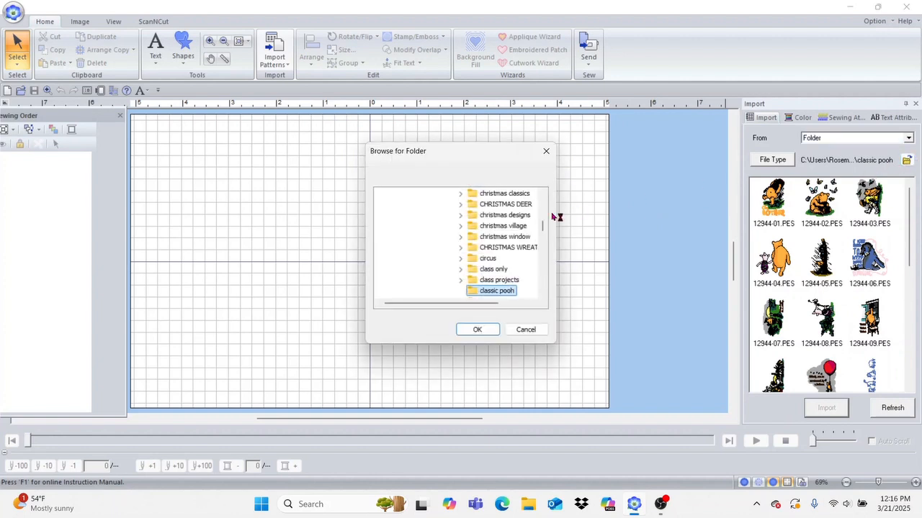
{"action": "mouse_move", "coordinate": [543, 228]}
{"action": "left_mouse_down"}
{"action": "mouse_move", "coordinate": [545, 214]}
{"action": "mouse_move", "coordinate": [544, 229]}
{"action": "left_mouse_up"}
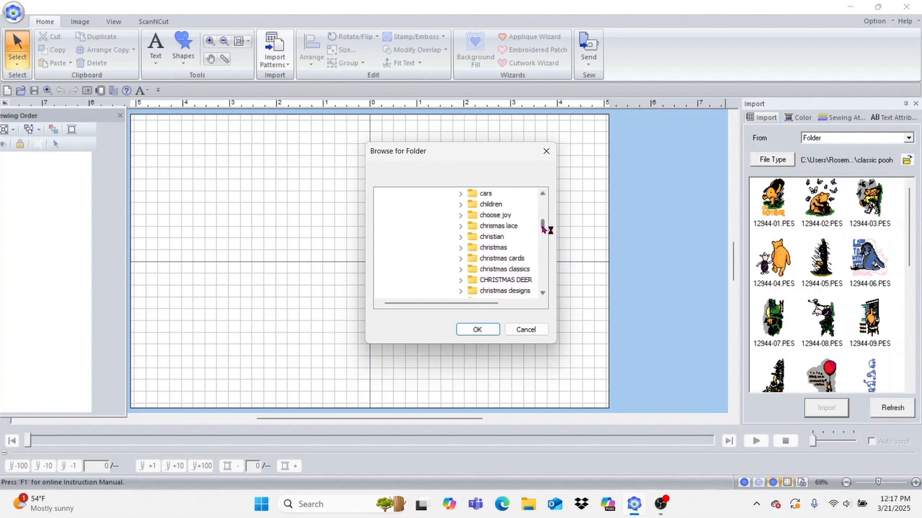
{"action": "left_click", "coordinate": [542, 295]}
{"action": "left_click", "coordinate": [542, 295]}
{"action": "left_click", "coordinate": [542, 294]}
{"action": "left_click", "coordinate": [543, 294]}
{"action": "left_click", "coordinate": [542, 294]}
{"action": "left_click", "coordinate": [542, 295]}
{"action": "left_click", "coordinate": [543, 294]}
{"action": "left_click", "coordinate": [542, 295]}
{"action": "left_click", "coordinate": [542, 295]}
{"action": "left_click", "coordinate": [542, 295]}
{"action": "left_click", "coordinate": [542, 295]}
{"action": "left_click", "coordinate": [542, 295]}
{"action": "left_click", "coordinate": [542, 295]}
{"action": "left_click", "coordinate": [494, 270]}
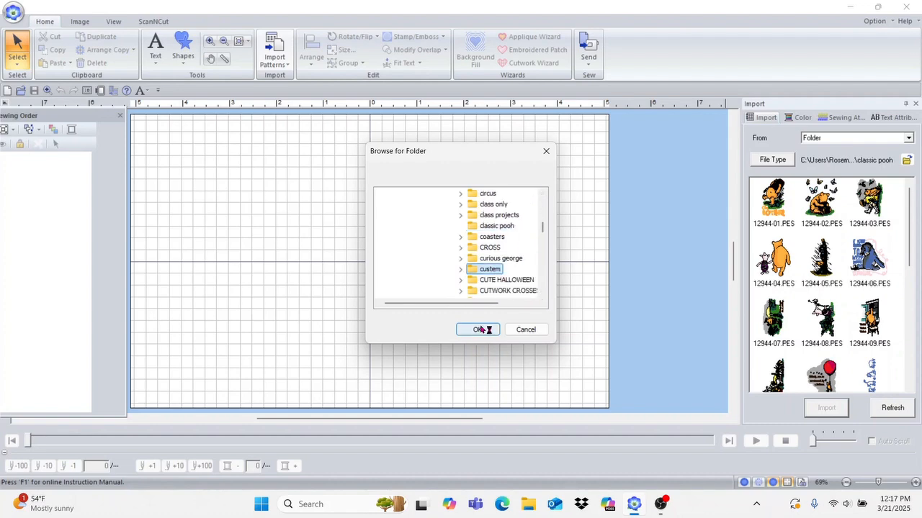
{"action": "left_click", "coordinate": [481, 329]}
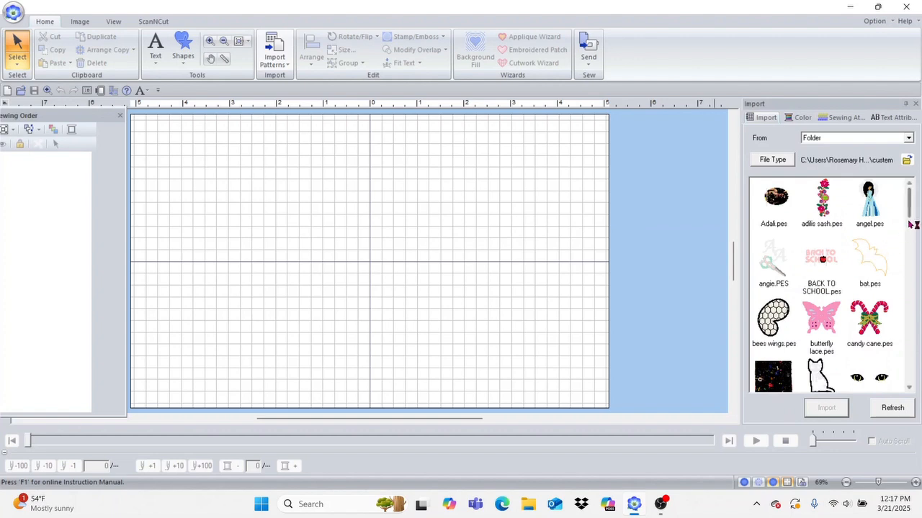
Step: Scroll the custem thumbnails and pick wednesday.pes
{"action": "left_click_drag", "start_coordinate": [911, 209], "coordinate": [911, 384]}
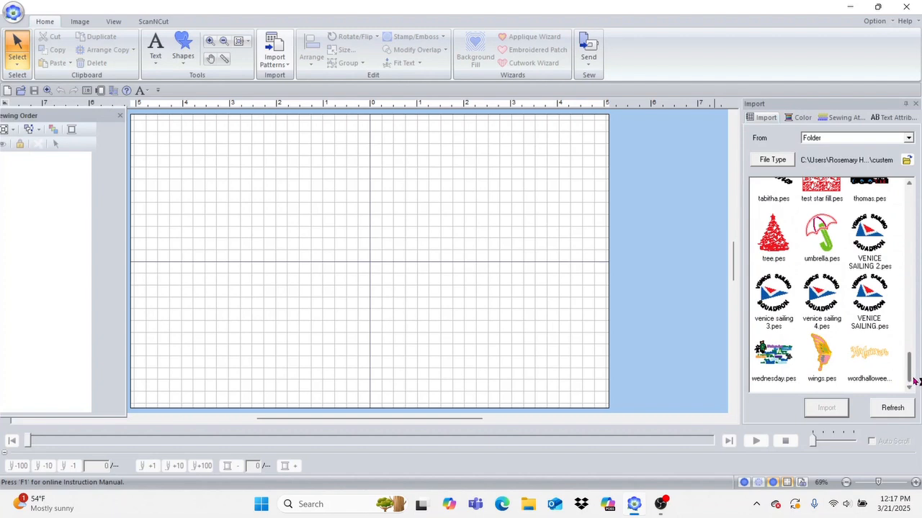
{"action": "left_click_drag", "start_coordinate": [911, 374], "coordinate": [912, 367]}
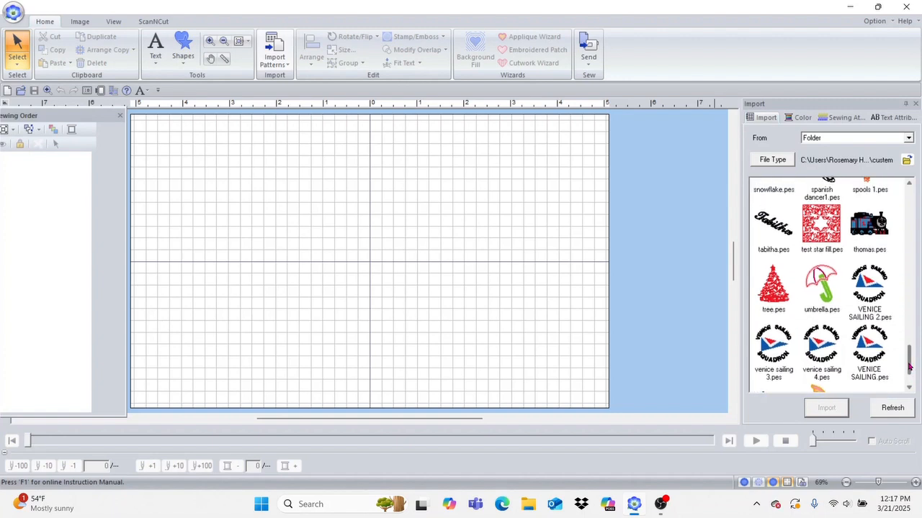
{"action": "left_click_drag", "start_coordinate": [913, 367], "coordinate": [913, 373]}
{"action": "left_click", "coordinate": [771, 360]}
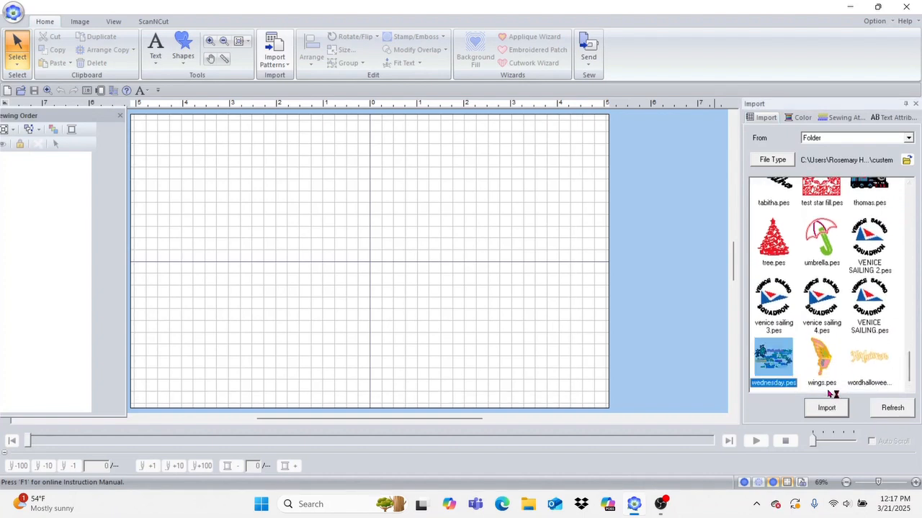
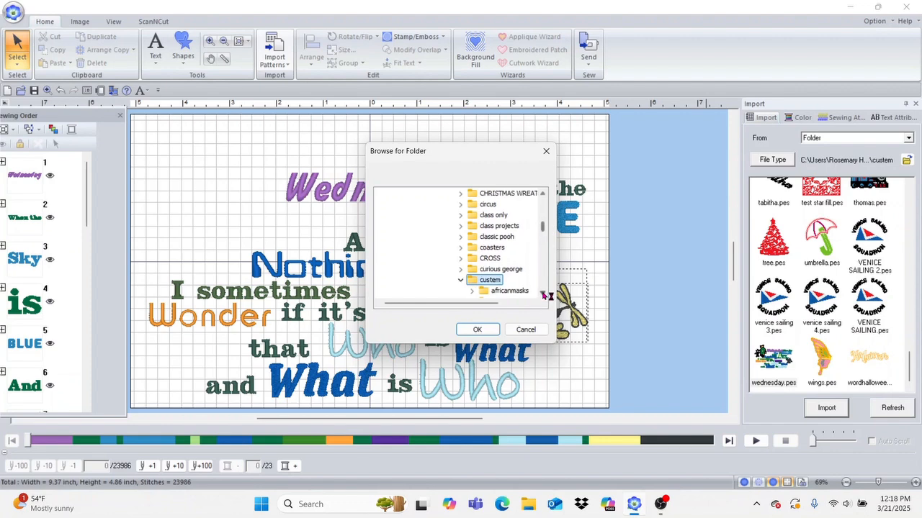
Step: Choose the 'classic pooh' folder as the import source
{"action": "left_click", "coordinate": [505, 237]}
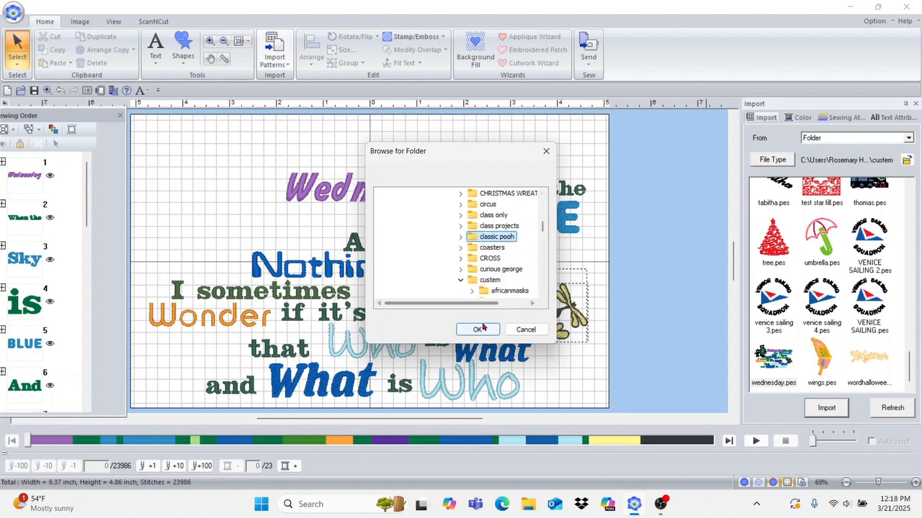
{"action": "left_click", "coordinate": [483, 329]}
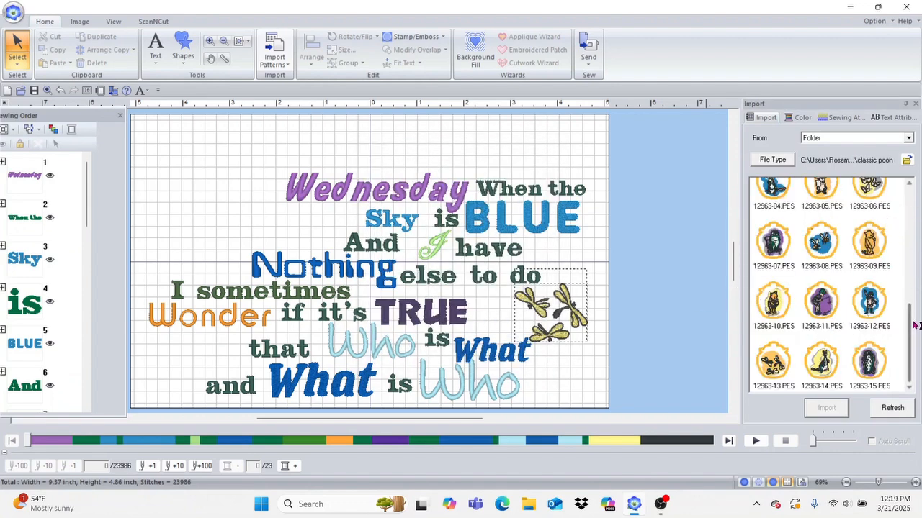
Step: Import 12944-04.PES, place it top left beside the quote, and scale it to 2.34 × 2.60 inches
{"action": "left_click_drag", "start_coordinate": [914, 325], "coordinate": [913, 220]}
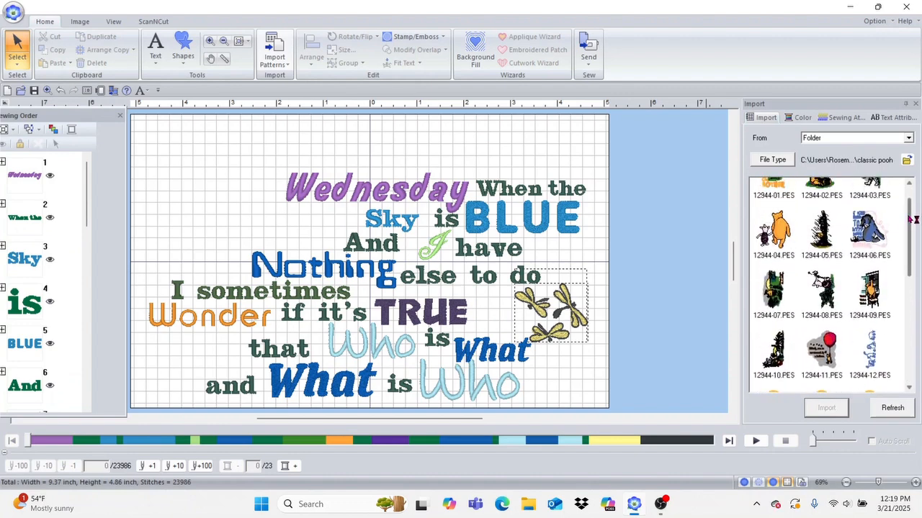
{"action": "left_click", "coordinate": [773, 230]}
{"action": "left_click", "coordinate": [827, 408]}
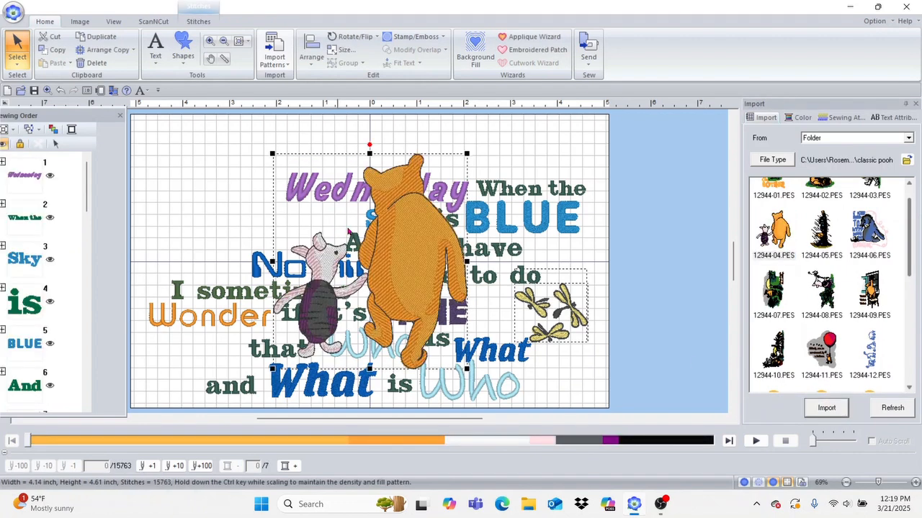
{"action": "left_click_drag", "start_coordinate": [425, 240], "coordinate": [282, 224]}
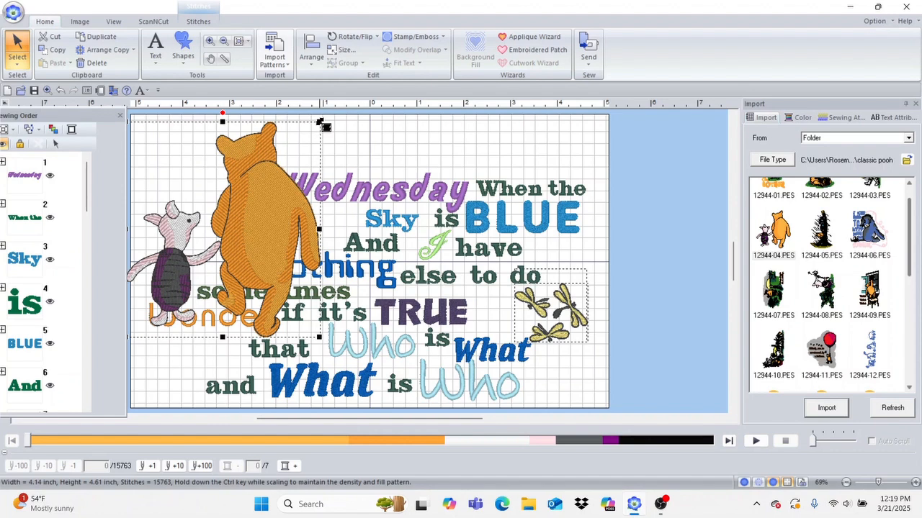
{"action": "left_click_drag", "start_coordinate": [319, 124], "coordinate": [222, 232]}
{"action": "mouse_move", "coordinate": [236, 185]}
{"action": "left_mouse_down"}
{"action": "mouse_move", "coordinate": [247, 177]}
{"action": "mouse_move", "coordinate": [239, 182]}
{"action": "left_mouse_up"}
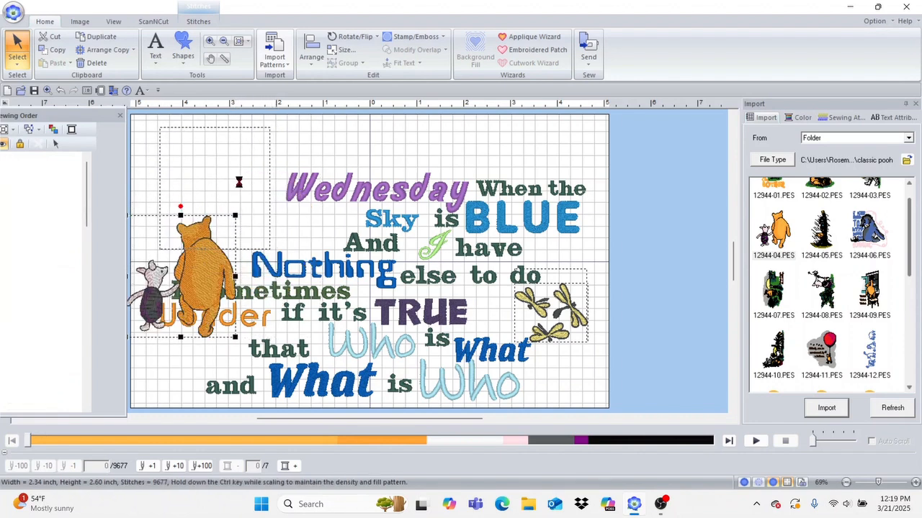
{"action": "left_click", "coordinate": [372, 138]}
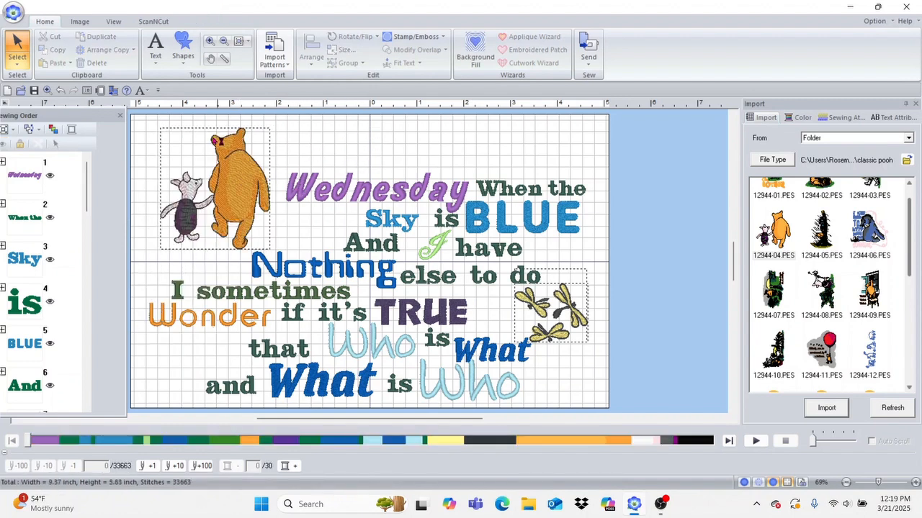
Step: Zoom in and convert the Pooh and Piglet design's parts to outlines, giving 7734 stitches
{"action": "left_click", "coordinate": [210, 41]}
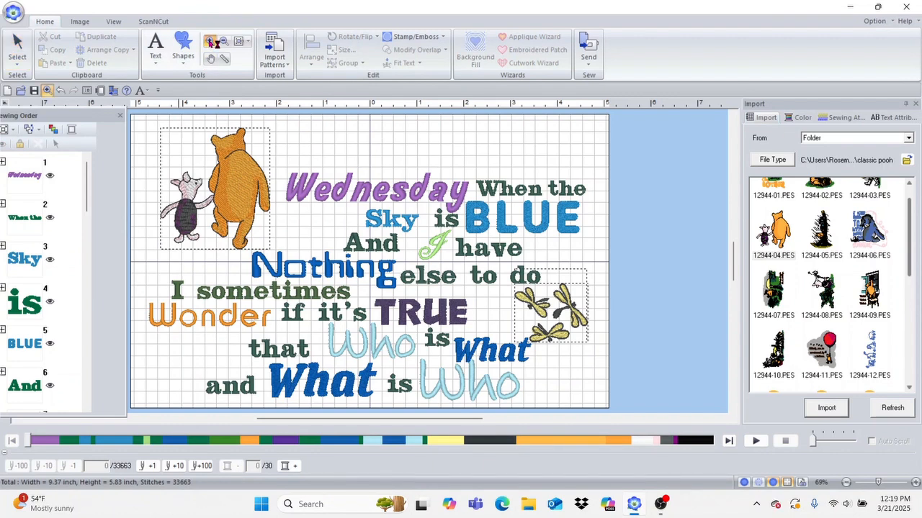
{"action": "left_click_drag", "start_coordinate": [151, 133], "coordinate": [307, 274]}
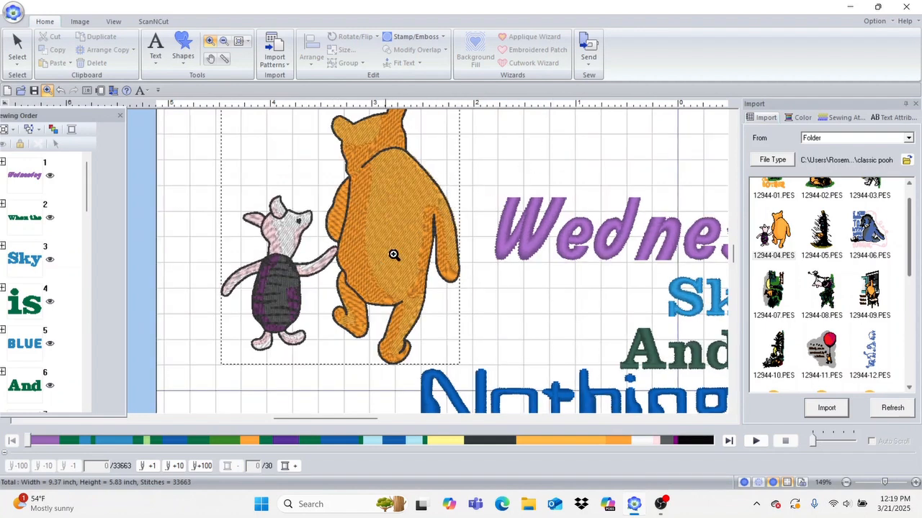
{"action": "left_click", "coordinate": [17, 49]}
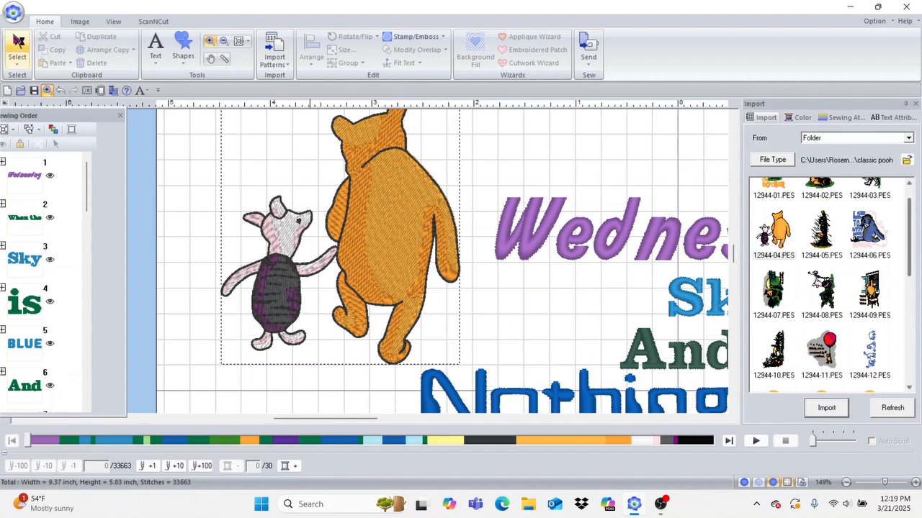
{"action": "left_click", "coordinate": [388, 219]}
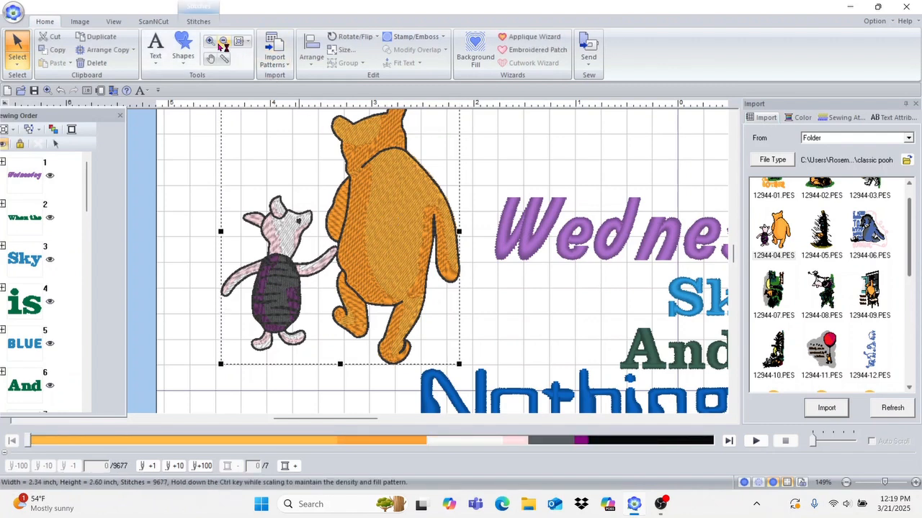
{"action": "left_click", "coordinate": [199, 21]}
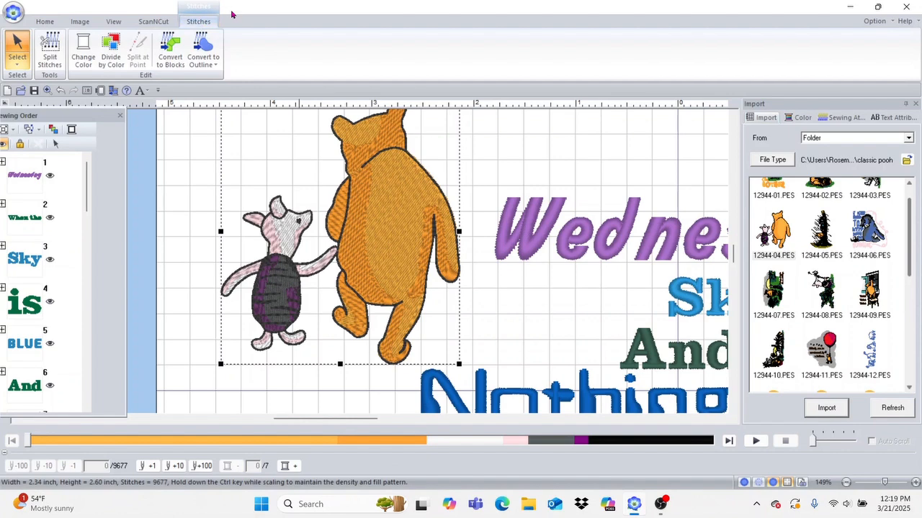
{"action": "left_click", "coordinate": [204, 46]}
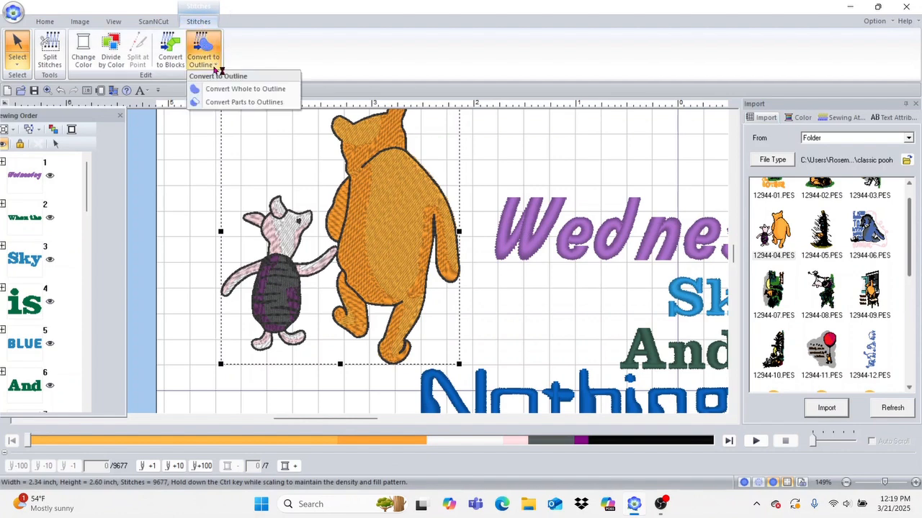
{"action": "left_click", "coordinate": [228, 103]}
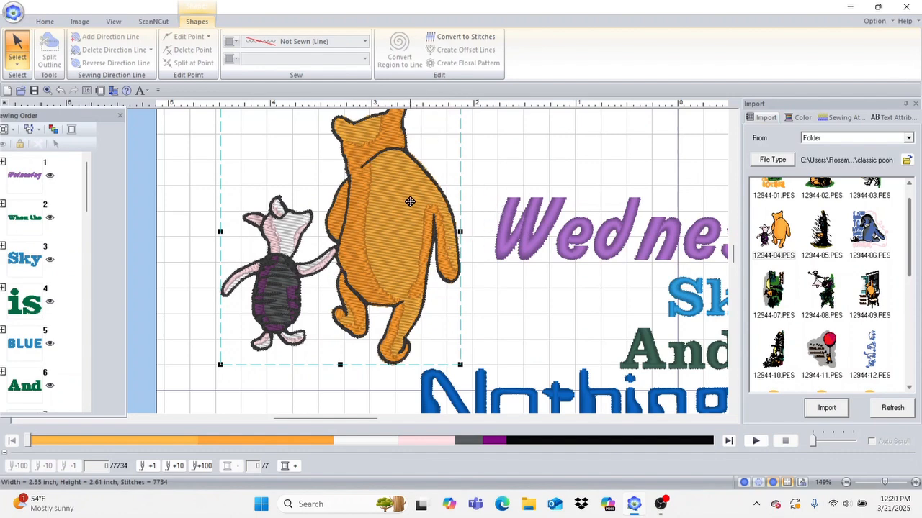
{"action": "left_click", "coordinate": [198, 179]}
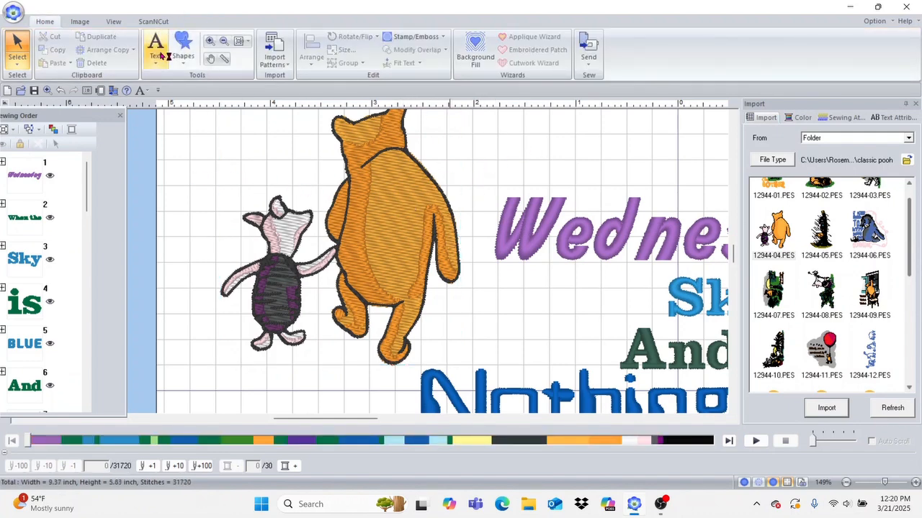
Step: Add a text letter 'O' to the right of Pooh's head
{"action": "left_click", "coordinate": [158, 63]}
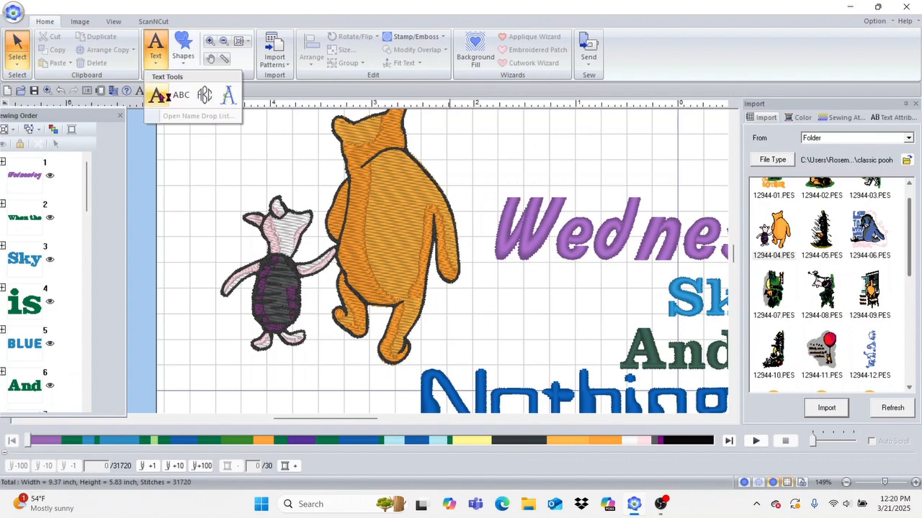
{"action": "left_click", "coordinate": [160, 96]}
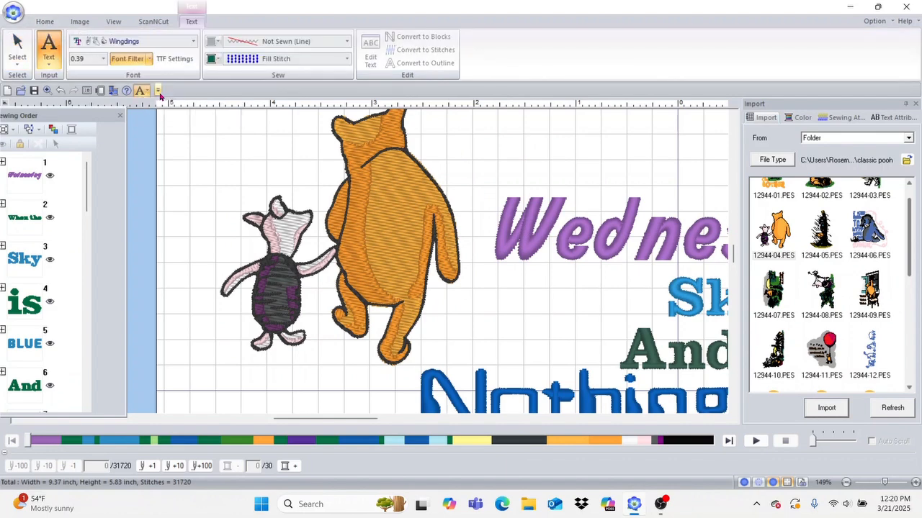
{"action": "left_click", "coordinate": [488, 153]}
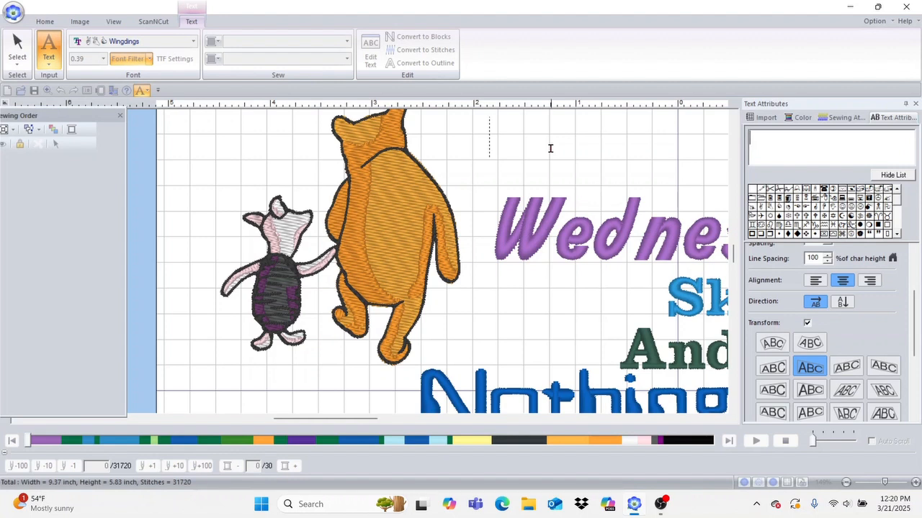
{"action": "type", "text": "O"}
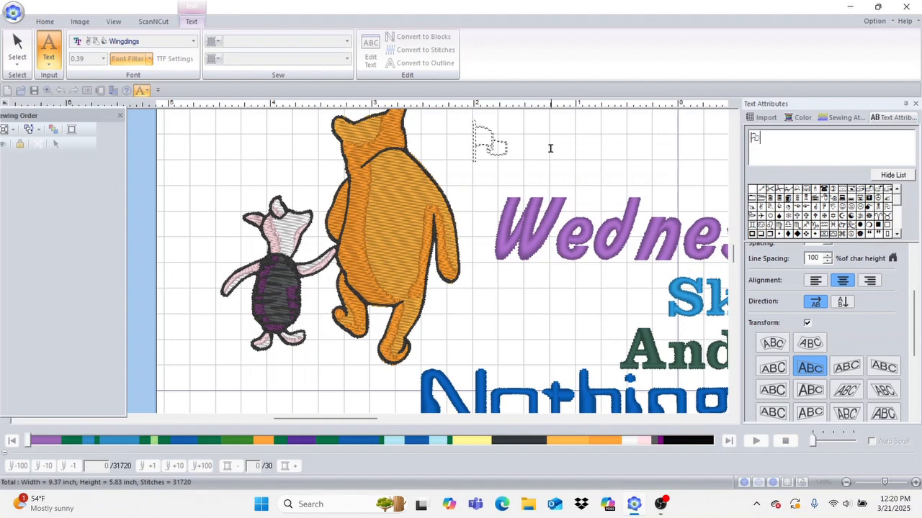
{"action": "key", "text": "Return"}
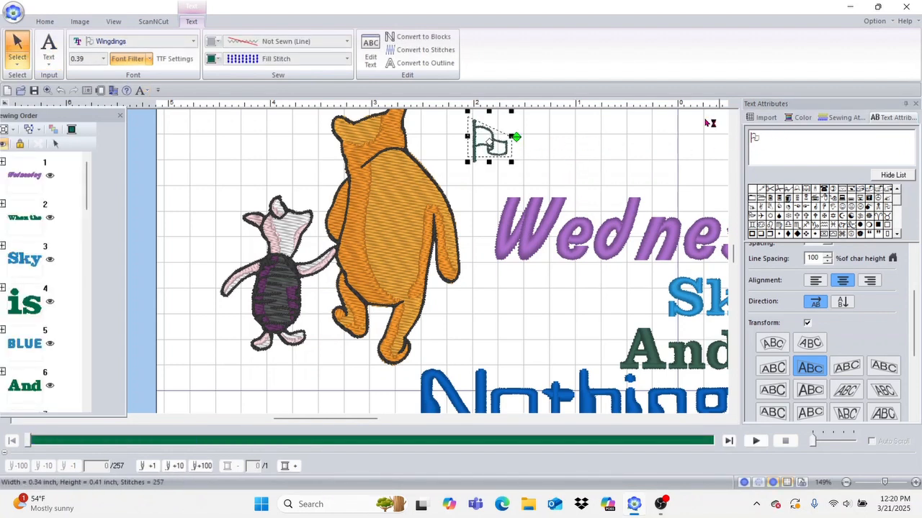
Step: Set the O to 001 Serif 01 with Transform off, and move it onto Pooh's back, enlarged
{"action": "left_click", "coordinate": [193, 43]}
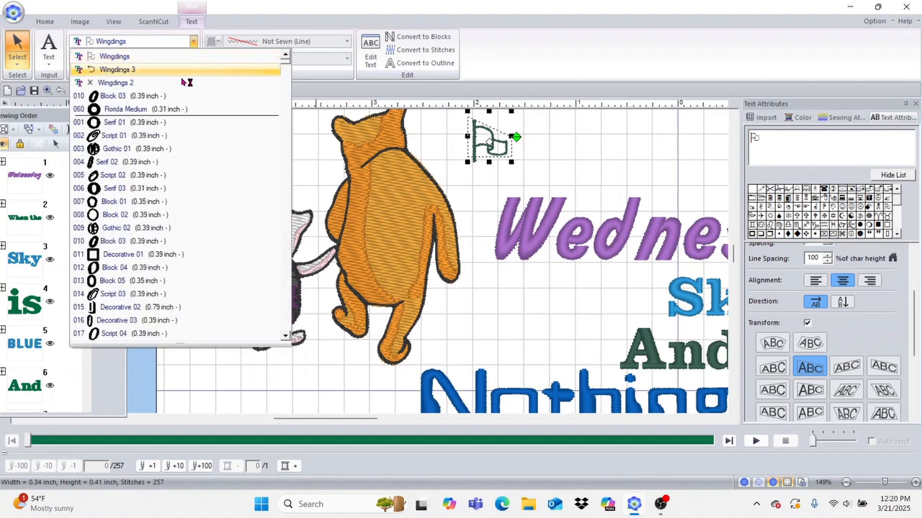
{"action": "left_click", "coordinate": [151, 124]}
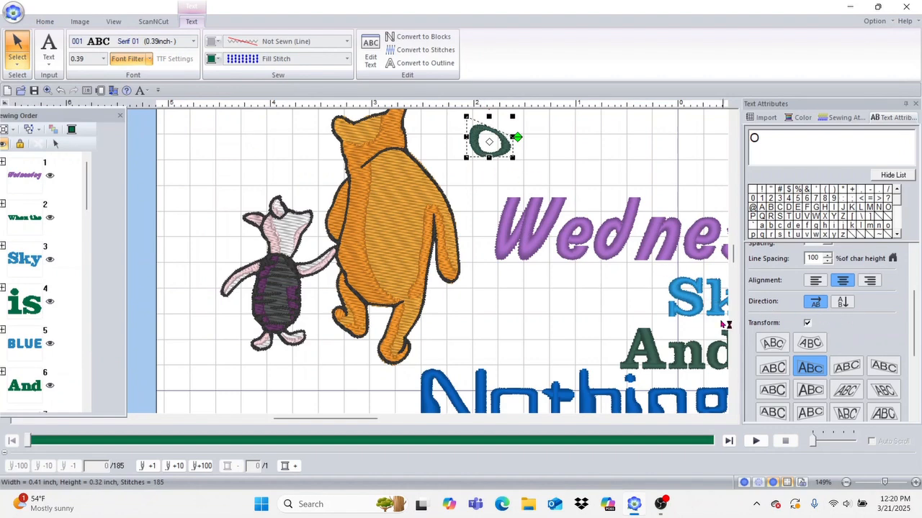
{"action": "left_click", "coordinate": [807, 323]}
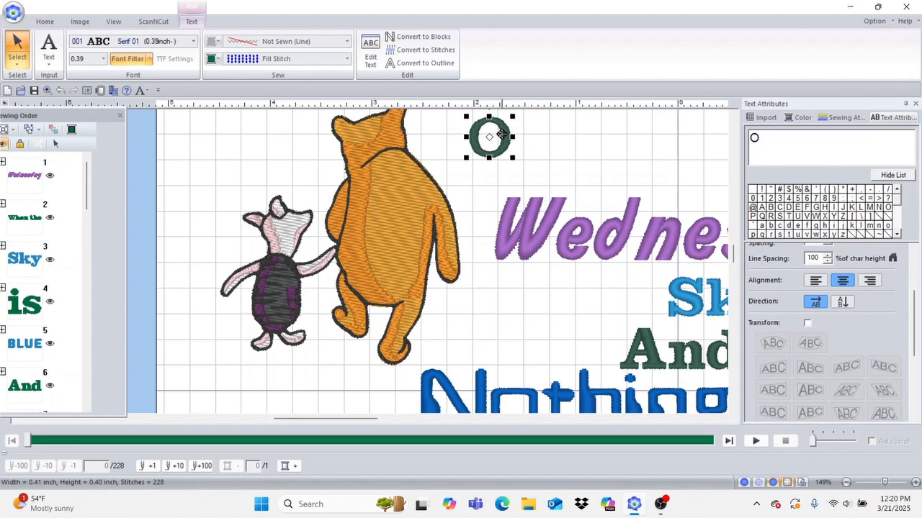
{"action": "left_click_drag", "start_coordinate": [502, 136], "coordinate": [396, 233]}
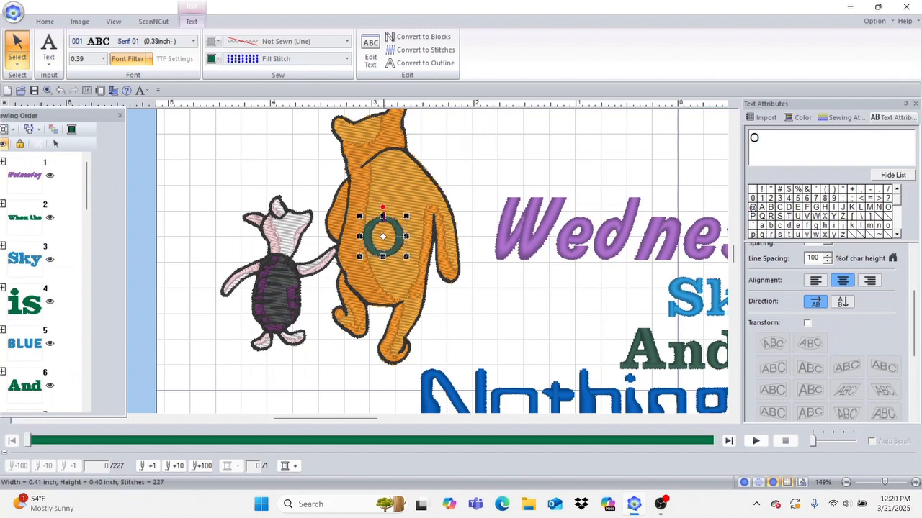
{"action": "left_click_drag", "start_coordinate": [392, 170], "coordinate": [392, 170]}
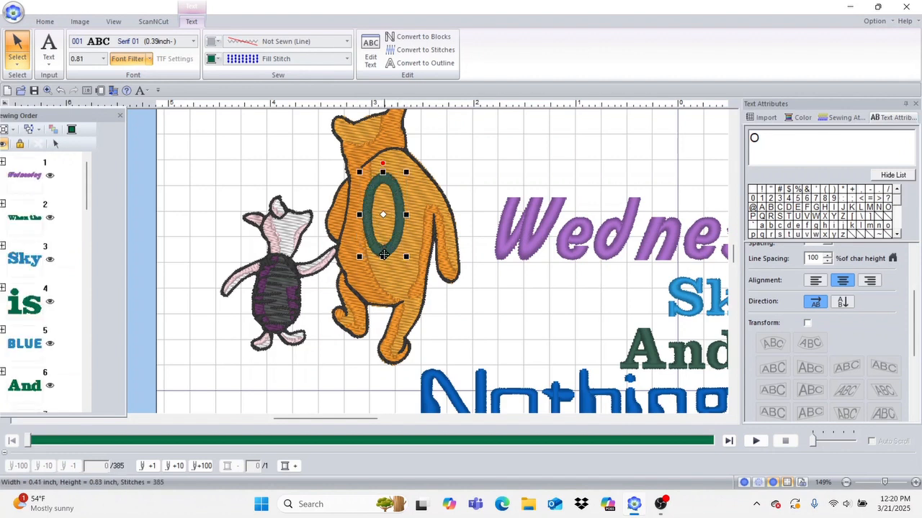
Step: Stretch the O to 0.98 × 1.17 inches and centre it over Pooh's back
{"action": "left_click_drag", "start_coordinate": [383, 257], "coordinate": [382, 291]}
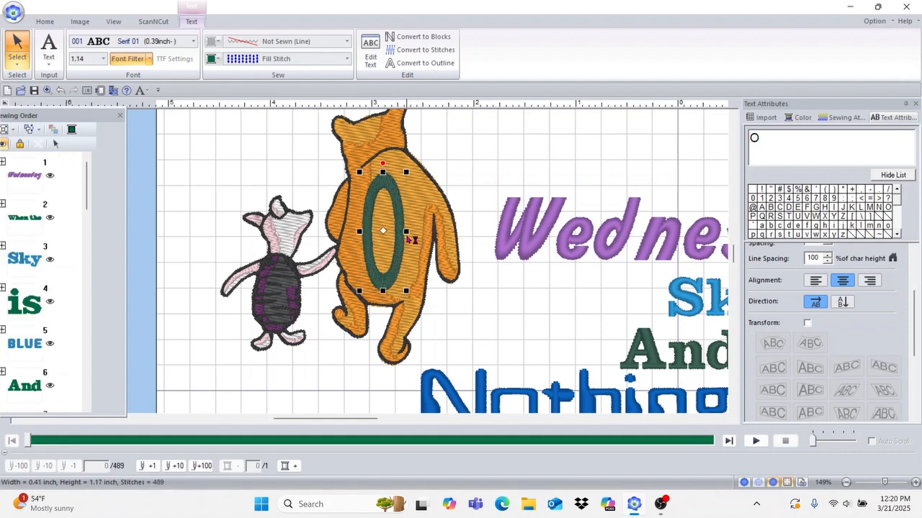
{"action": "left_click_drag", "start_coordinate": [406, 231], "coordinate": [433, 229]}
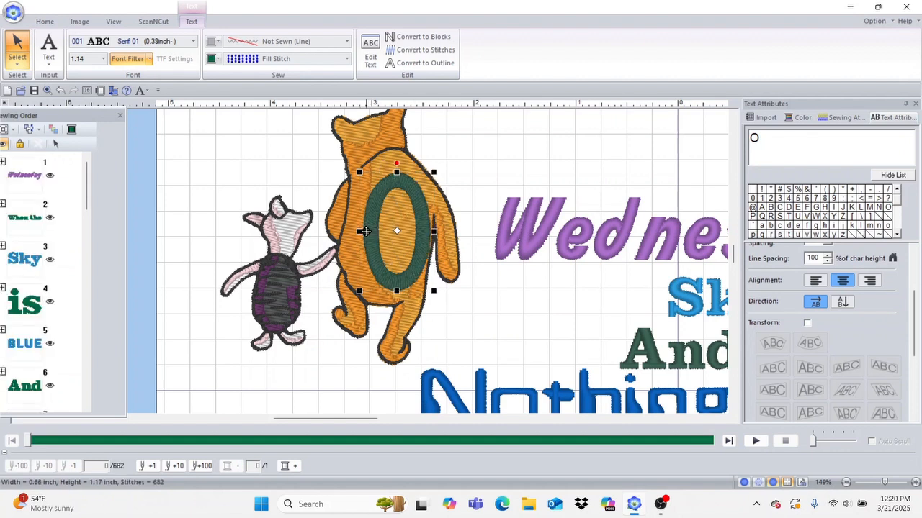
{"action": "left_click_drag", "start_coordinate": [359, 230], "coordinate": [324, 231]}
{"action": "left_click_drag", "start_coordinate": [414, 218], "coordinate": [422, 217]}
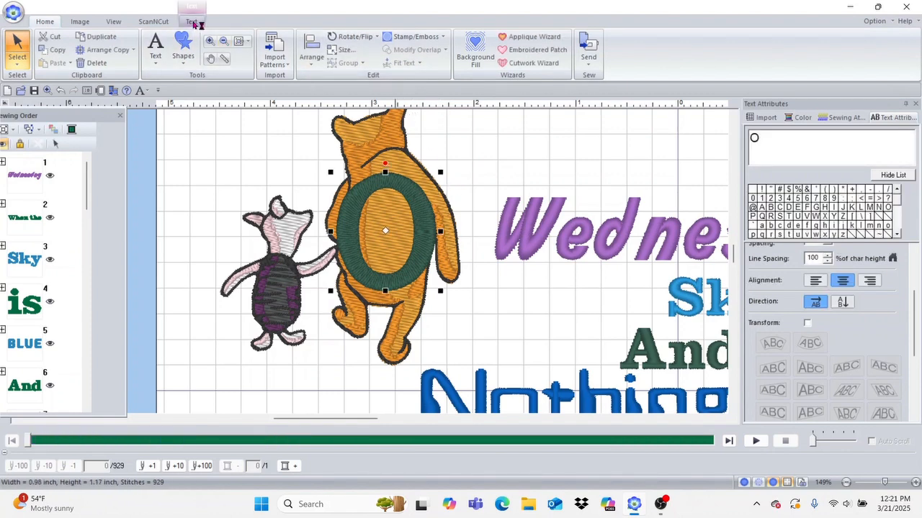
Step: Convert the O text into an outline shape
{"action": "left_click", "coordinate": [192, 22]}
{"action": "left_click", "coordinate": [416, 64]}
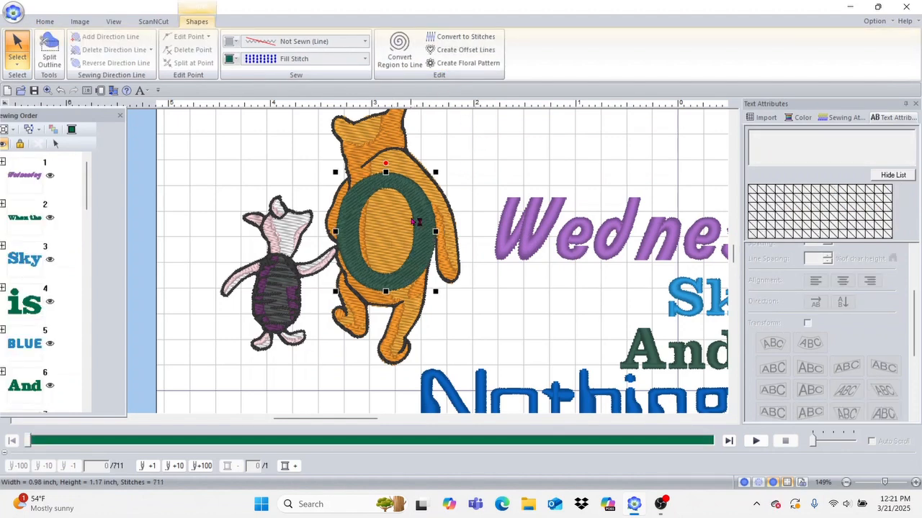
{"action": "left_click", "coordinate": [500, 146]}
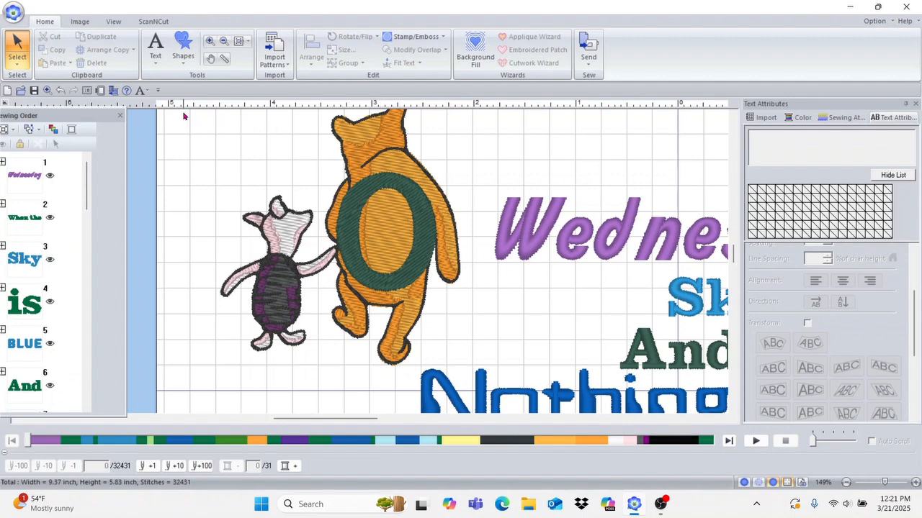
Step: Remove overlapping stitches under the O from Pooh and Piglet, then select the O
{"action": "left_click_drag", "start_coordinate": [186, 115], "coordinate": [461, 364]}
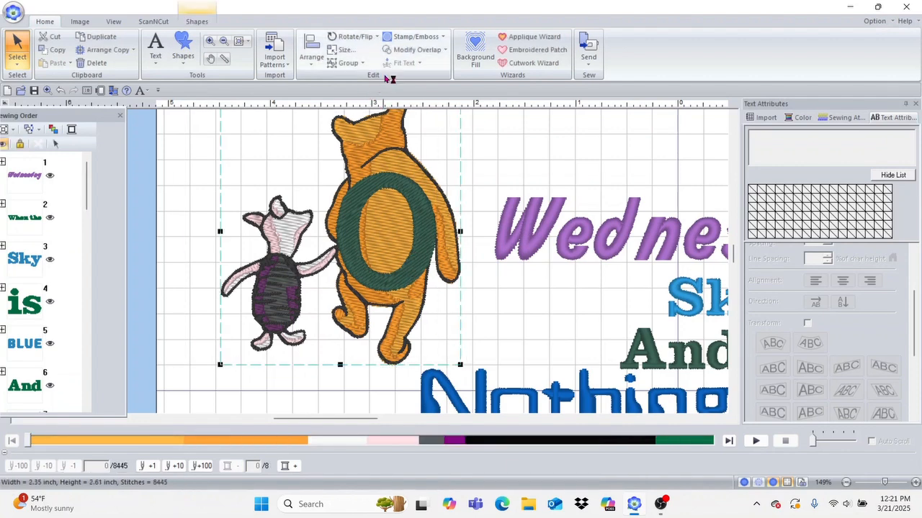
{"action": "left_click", "coordinate": [416, 52]}
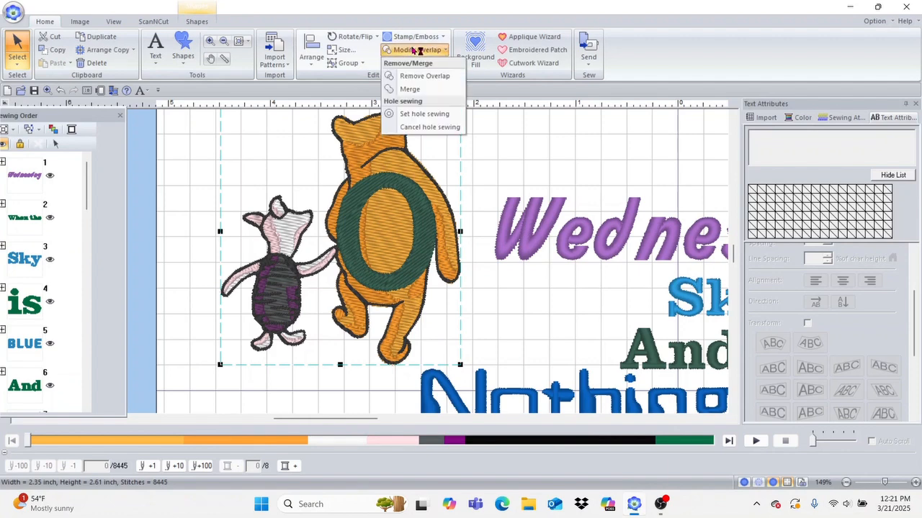
{"action": "left_click", "coordinate": [429, 78]}
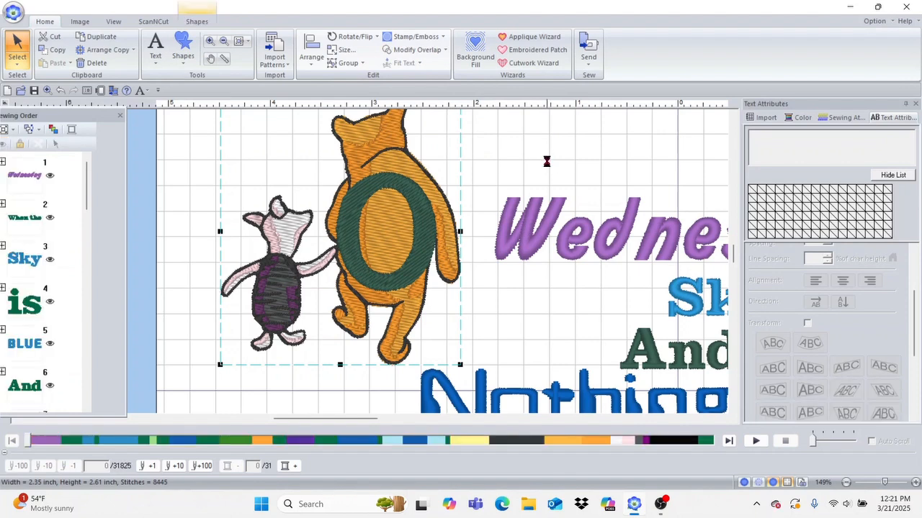
{"action": "left_click", "coordinate": [489, 162]}
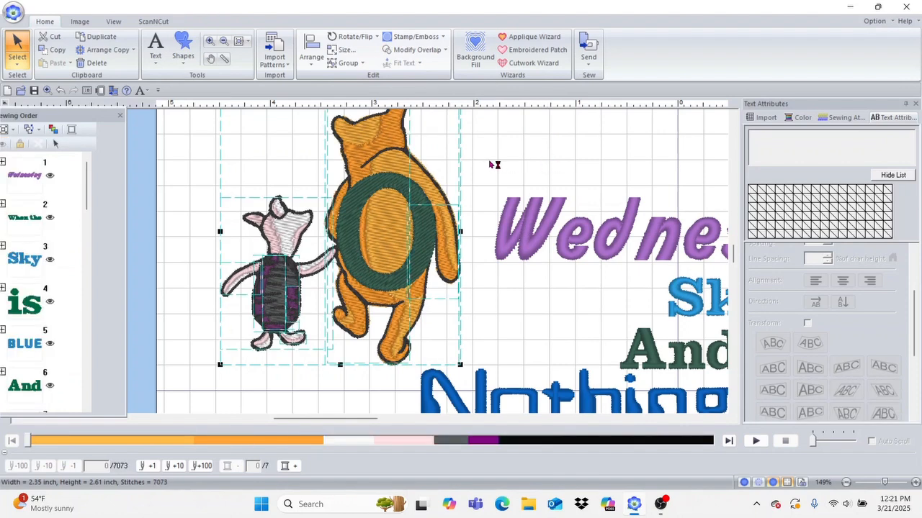
{"action": "left_click", "coordinate": [426, 215]}
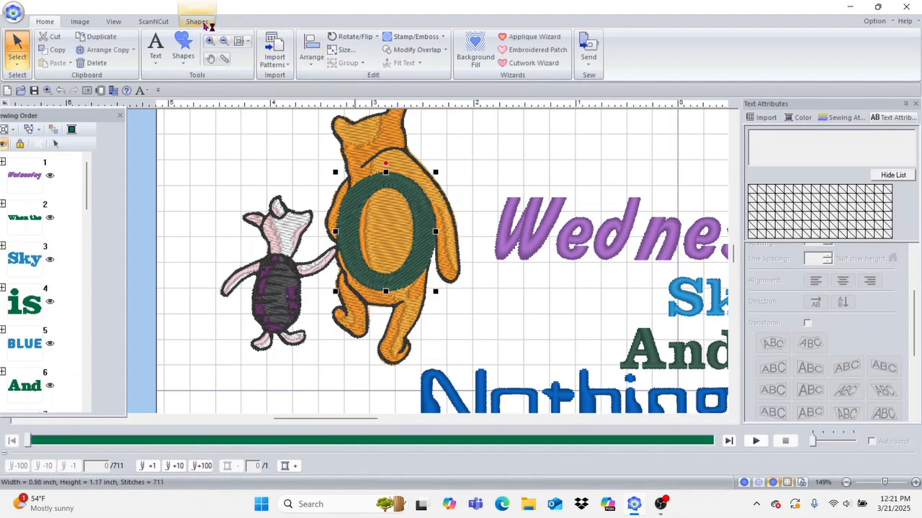
{"action": "left_click", "coordinate": [196, 21]}
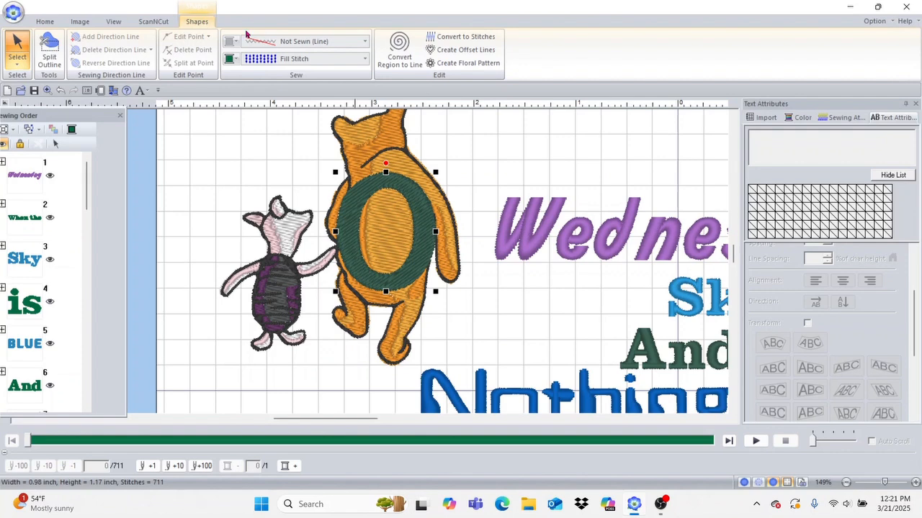
{"action": "left_click", "coordinate": [369, 61]}
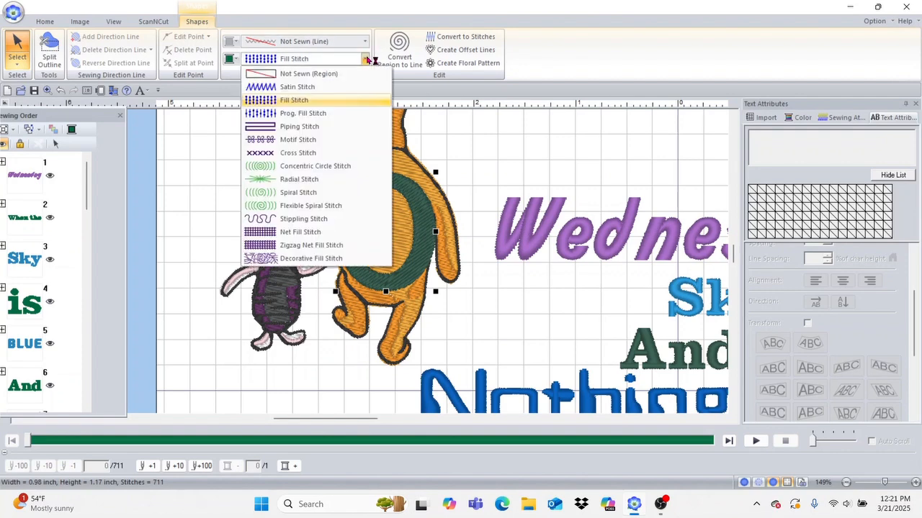
{"action": "left_click", "coordinate": [333, 74]}
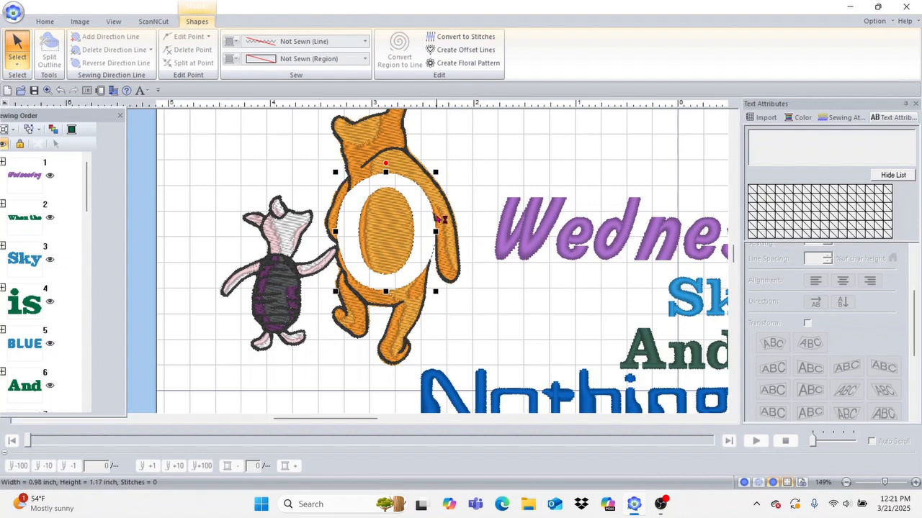
{"action": "left_click", "coordinate": [365, 59]}
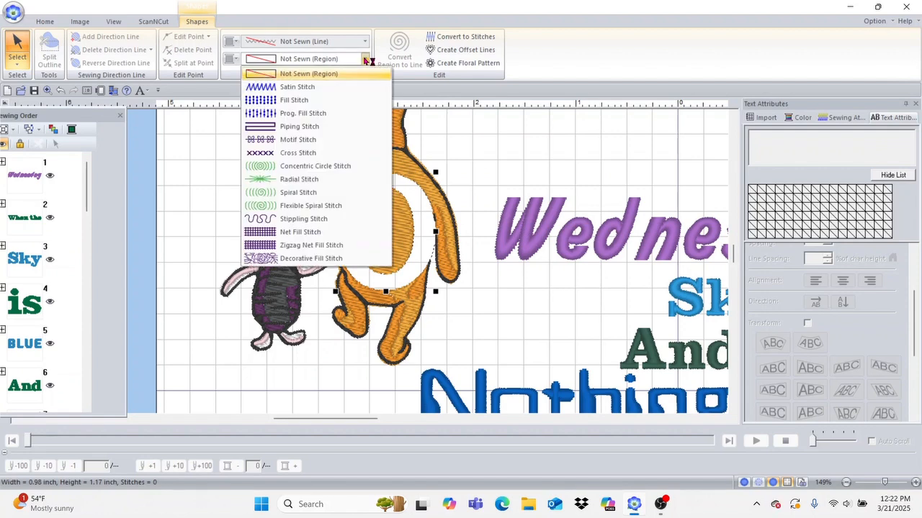
{"action": "left_click", "coordinate": [327, 105]}
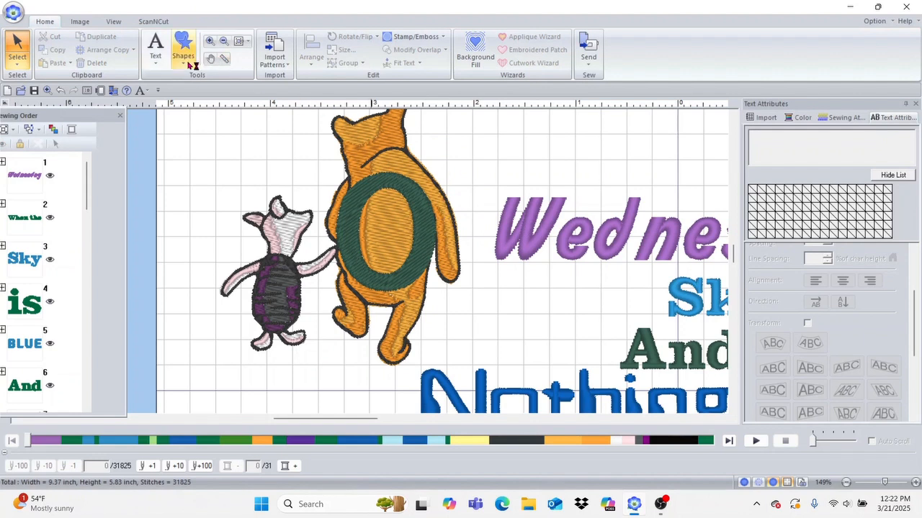
Step: Add a text letter 'n' just right of the O
{"action": "left_click", "coordinate": [156, 58]}
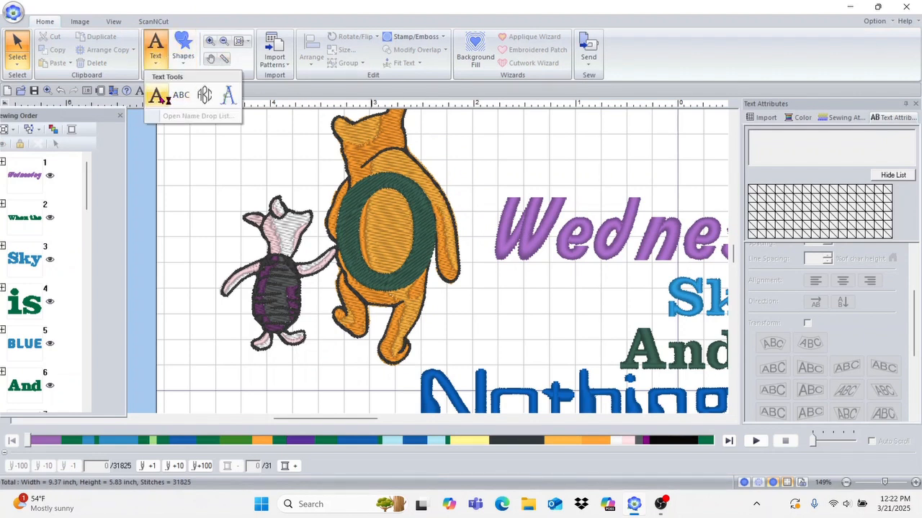
{"action": "left_click", "coordinate": [161, 96]}
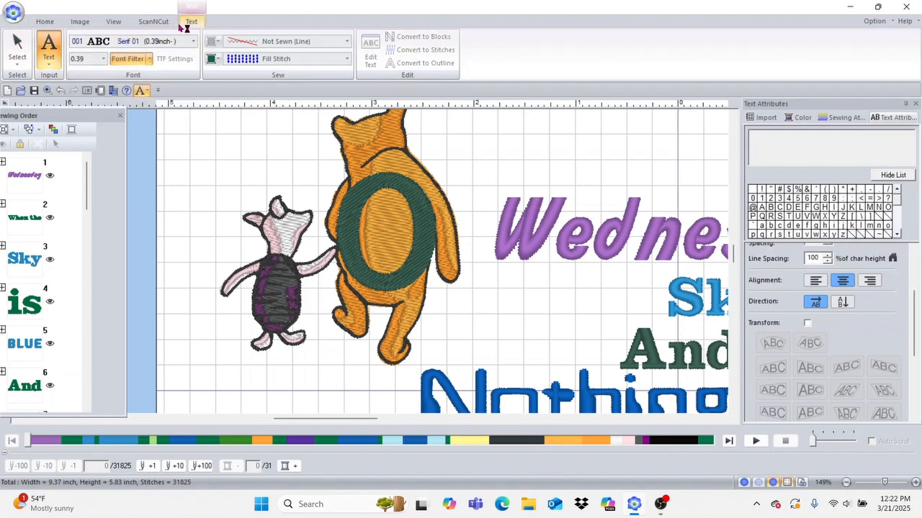
{"action": "left_click", "coordinate": [50, 45]}
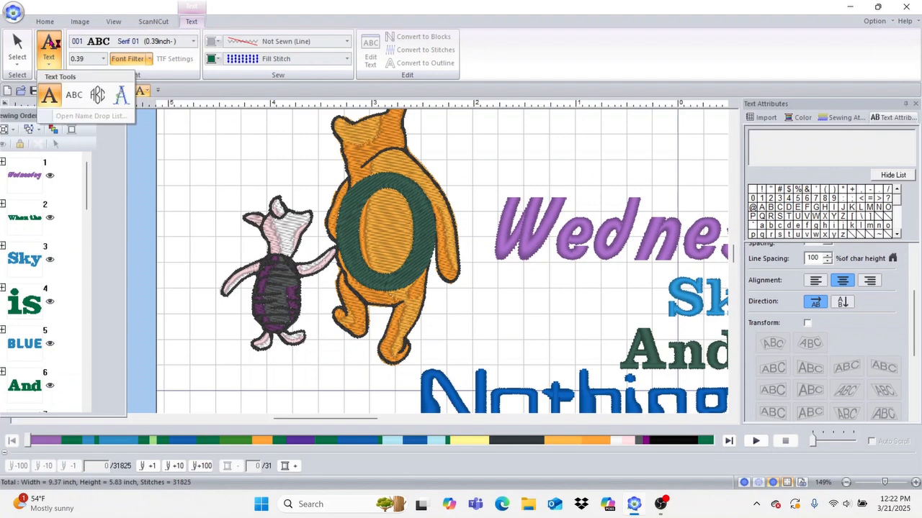
{"action": "left_click", "coordinate": [52, 92]}
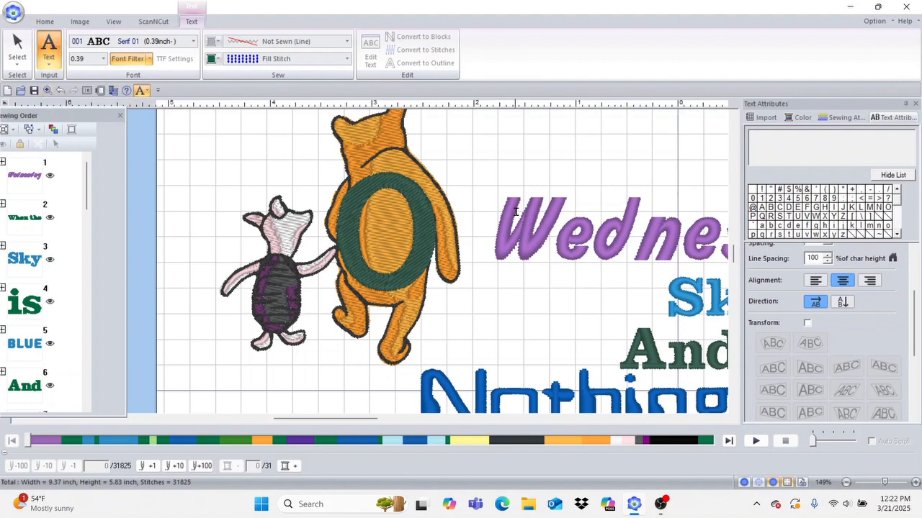
{"action": "left_click", "coordinate": [447, 213]}
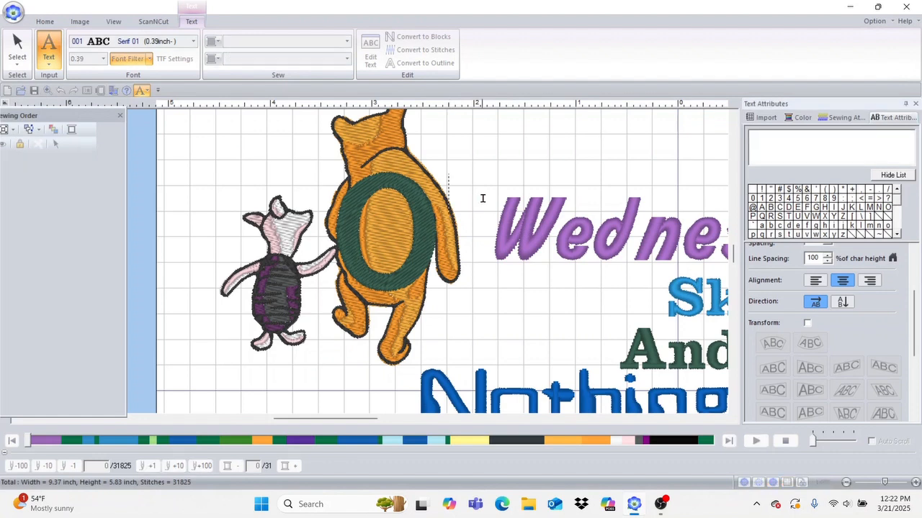
{"action": "type", "text": "n"}
{"action": "left_click", "coordinate": [488, 198]}
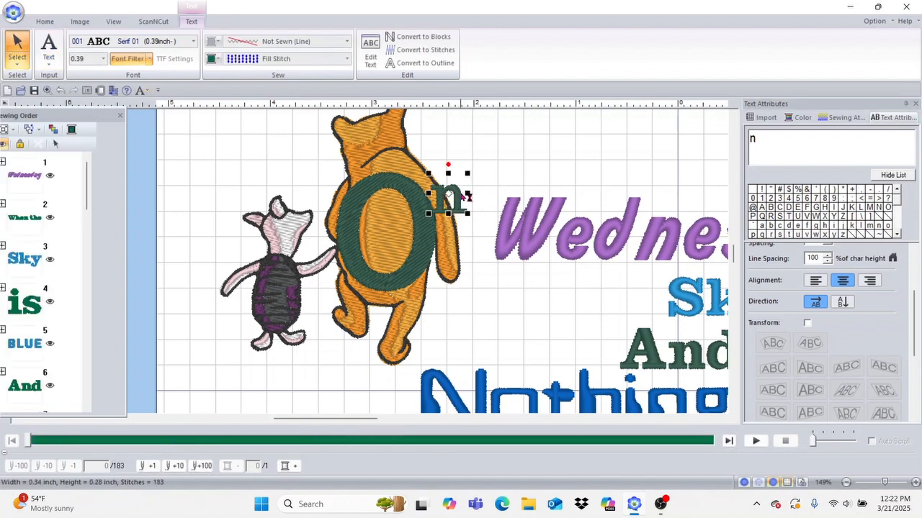
Step: Move the n down beside the O's base and zoom out to the whole design
{"action": "left_click_drag", "start_coordinate": [459, 193], "coordinate": [463, 228]}
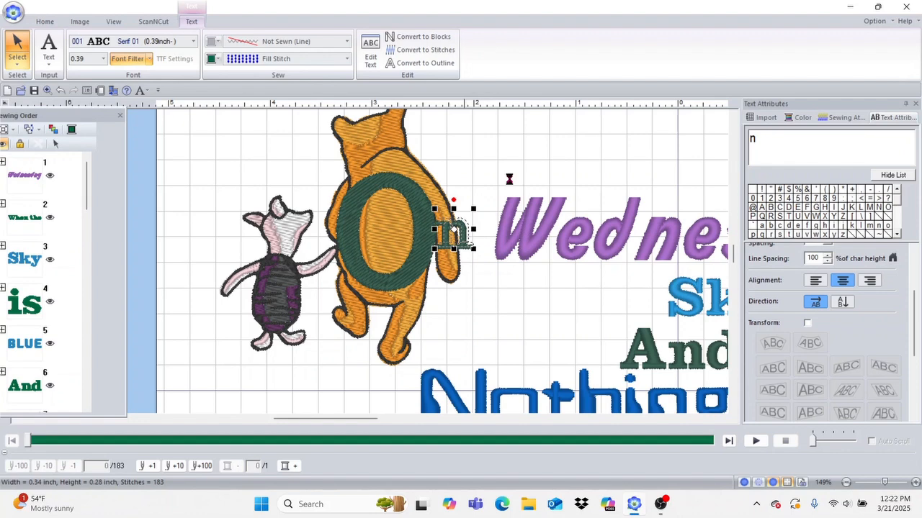
{"action": "left_click", "coordinate": [482, 165]}
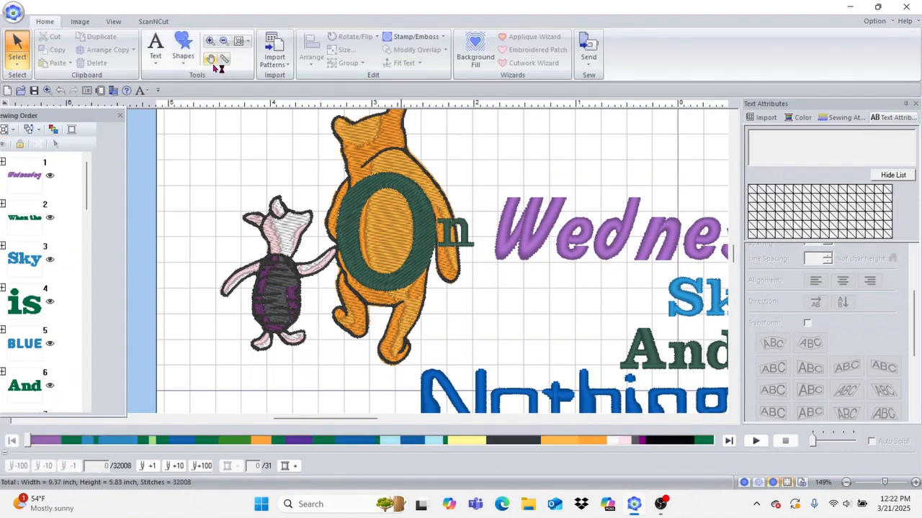
{"action": "left_click", "coordinate": [240, 41]}
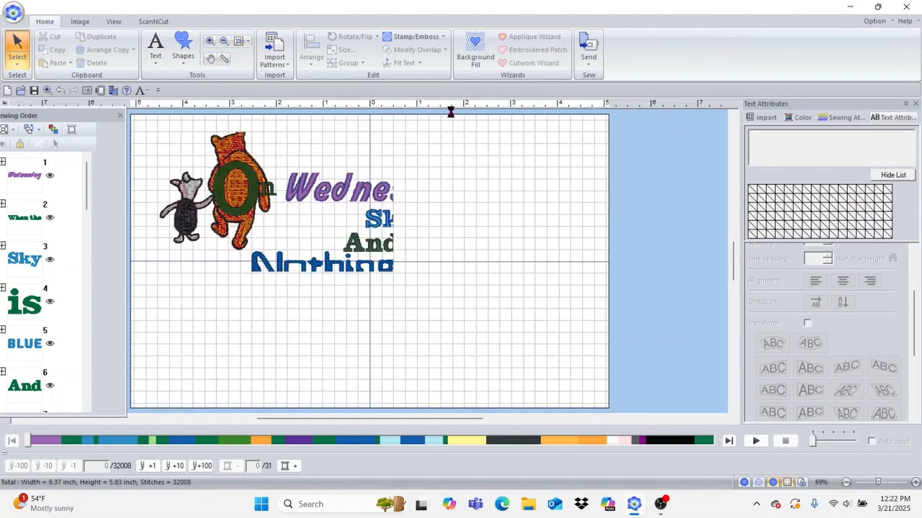